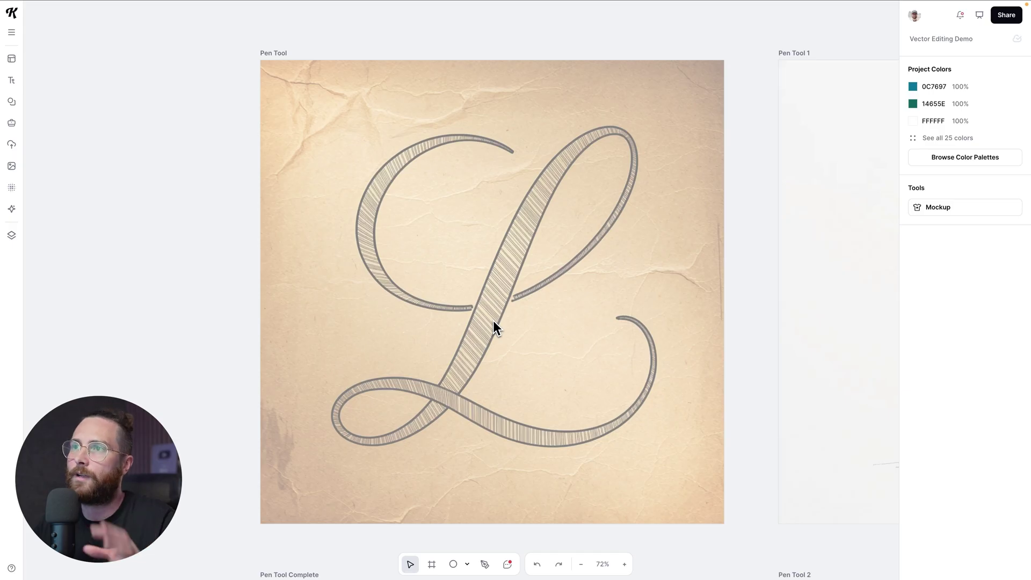
{"action": "scroll", "coordinate": [494, 327], "scroll_direction": "right", "scroll_amount": 1}
{"action": "scroll", "coordinate": [493, 321], "scroll_direction": "right", "scroll_amount": 15}
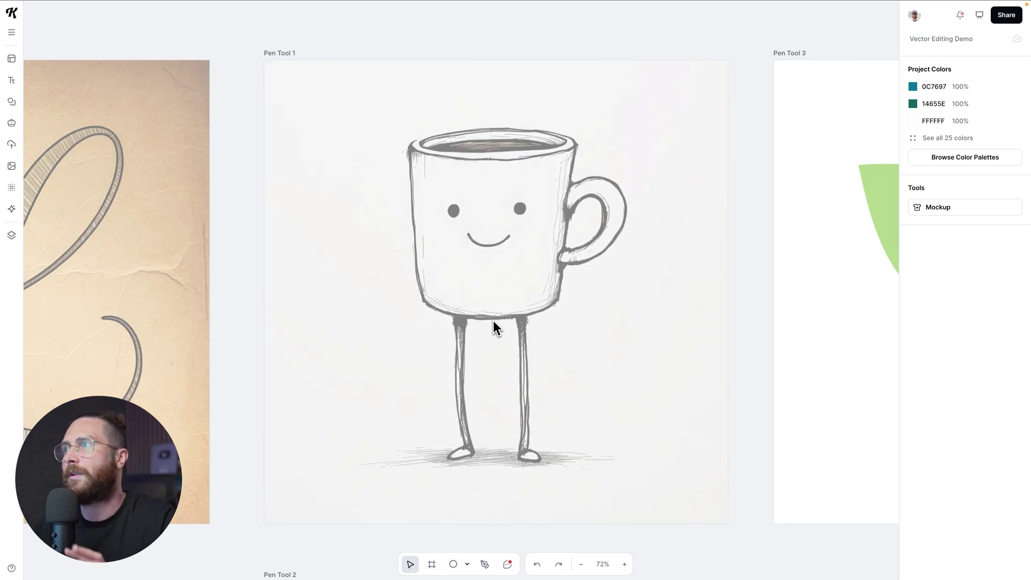
{"action": "scroll", "coordinate": [493, 321], "scroll_direction": "right", "scroll_amount": 12}
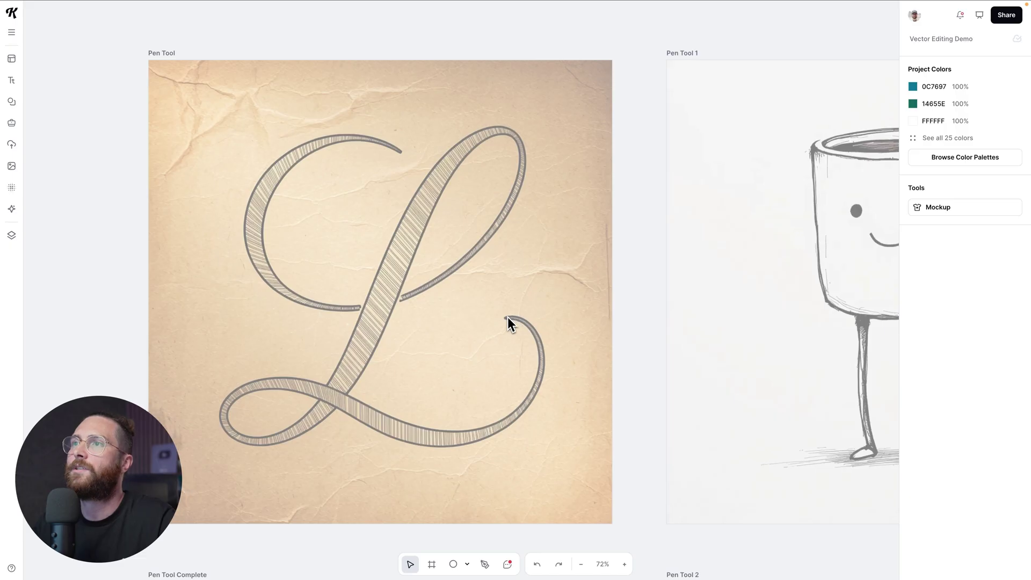
{"action": "scroll", "coordinate": [508, 323], "scroll_direction": "left", "scroll_amount": 2}
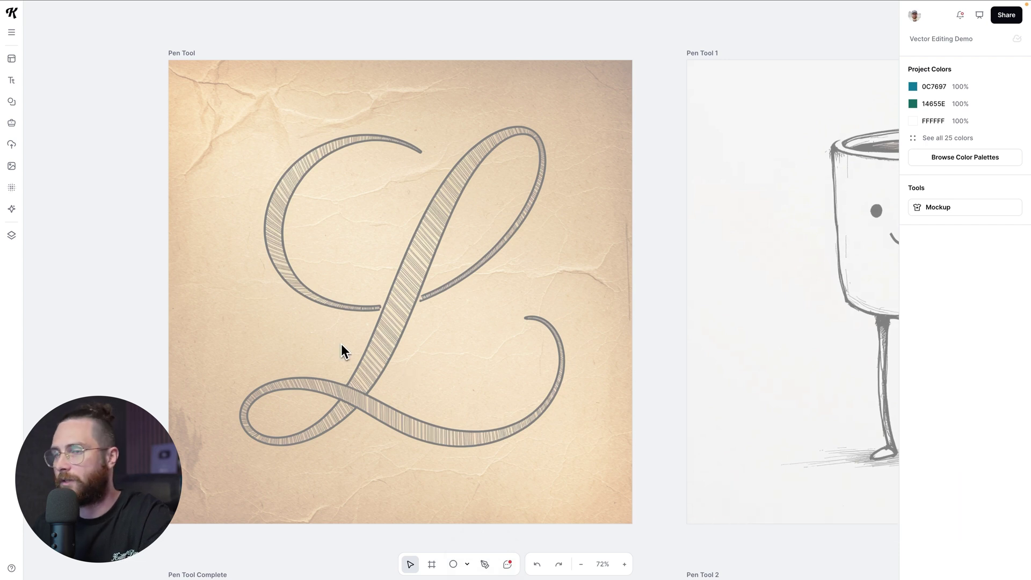
- Start a Pen tool path at the L's lower-left loop and place straight points over its top and along the tail's inner edge to the tip
{"action": "key", "text": "p"}
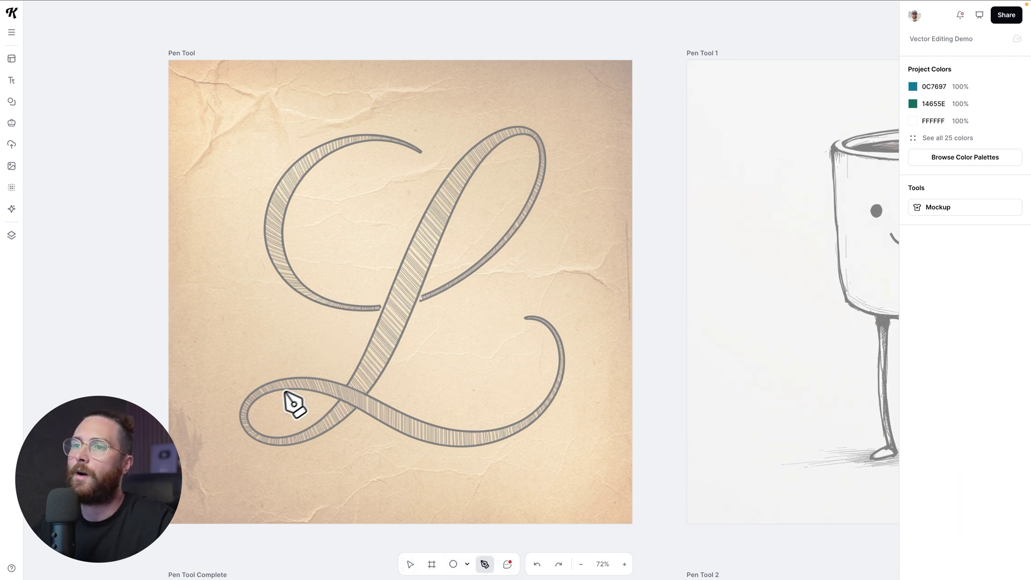
{"action": "scroll", "coordinate": [370, 405], "scroll_direction": "left", "scroll_amount": 3}
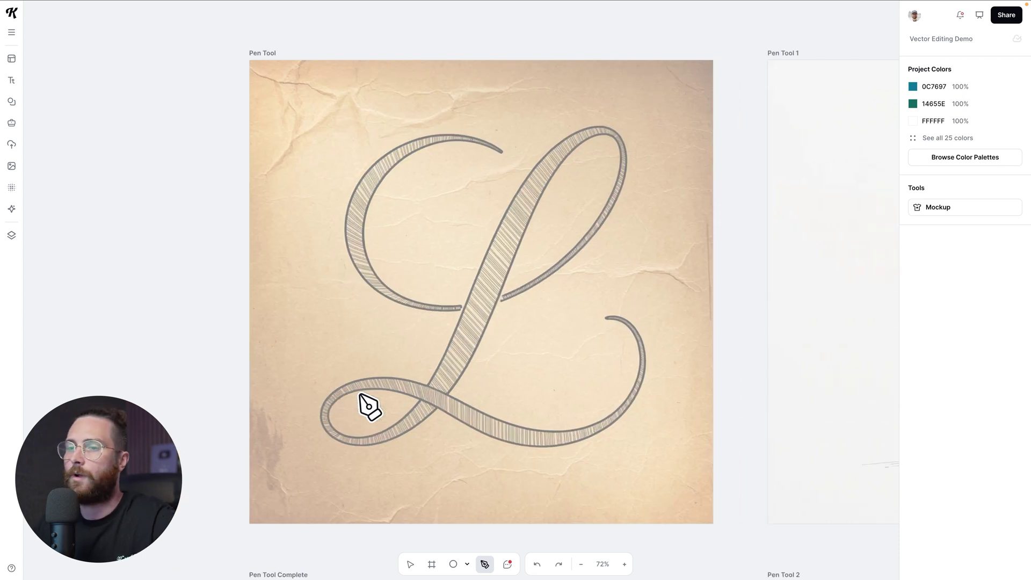
{"action": "key", "text": "v"}
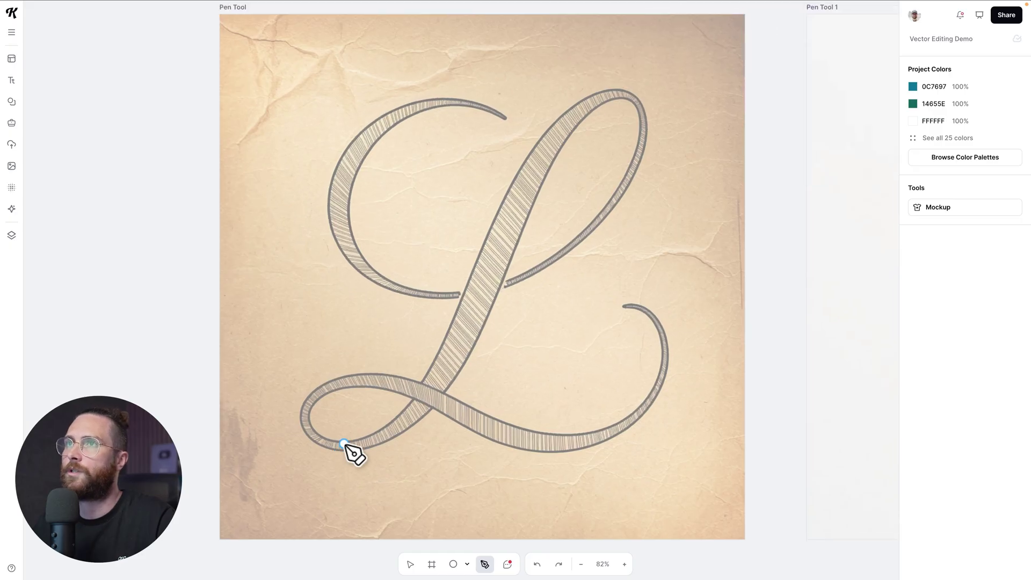
{"action": "scroll", "coordinate": [347, 446], "scroll_direction": "up", "scroll_amount": 2}
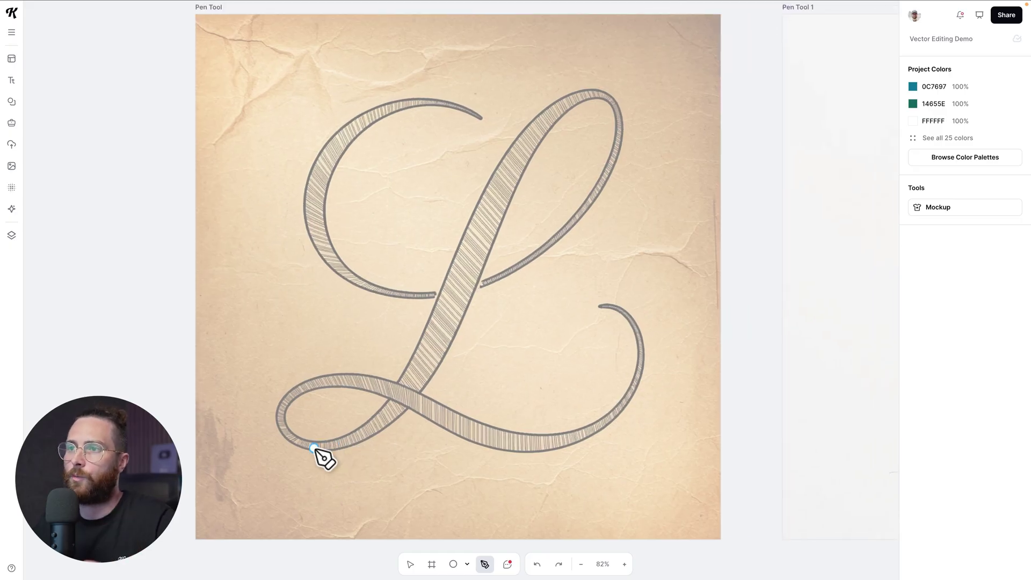
{"action": "scroll", "coordinate": [309, 443], "scroll_direction": "up", "scroll_amount": 1}
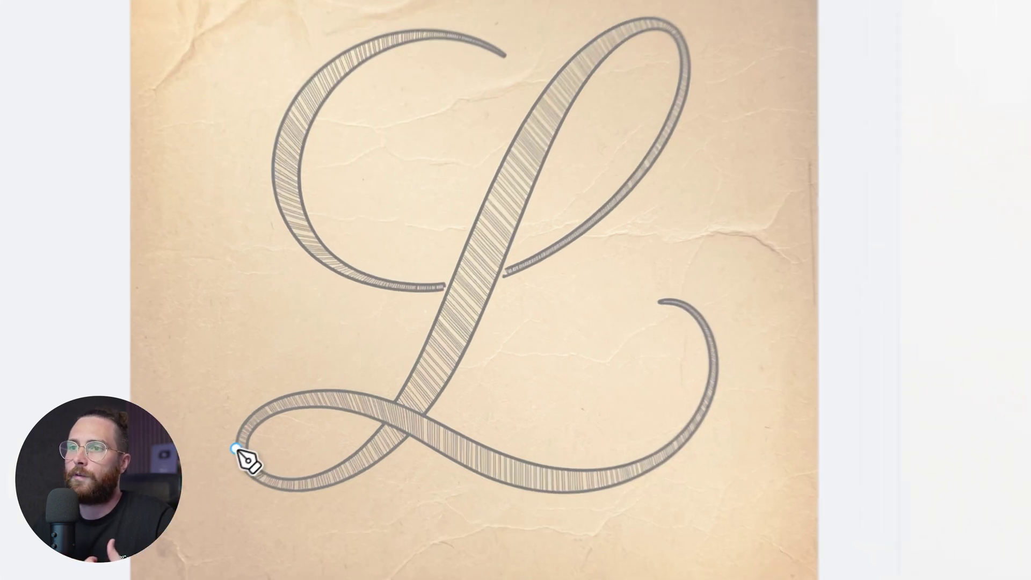
{"action": "left_click", "coordinate": [318, 393]}
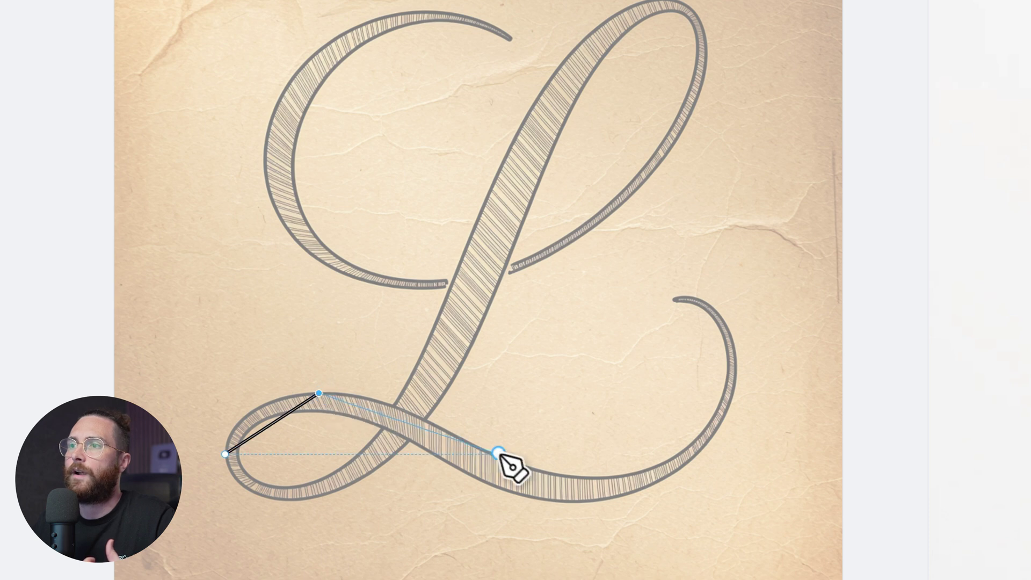
{"action": "left_click", "coordinate": [495, 453]}
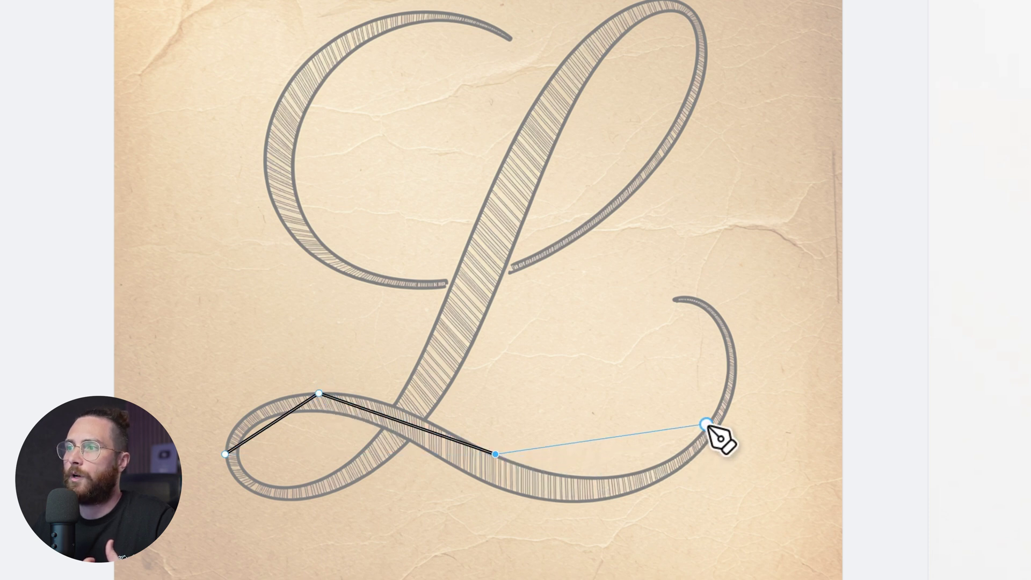
{"action": "left_click", "coordinate": [709, 424]}
{"action": "left_click", "coordinate": [675, 300]}
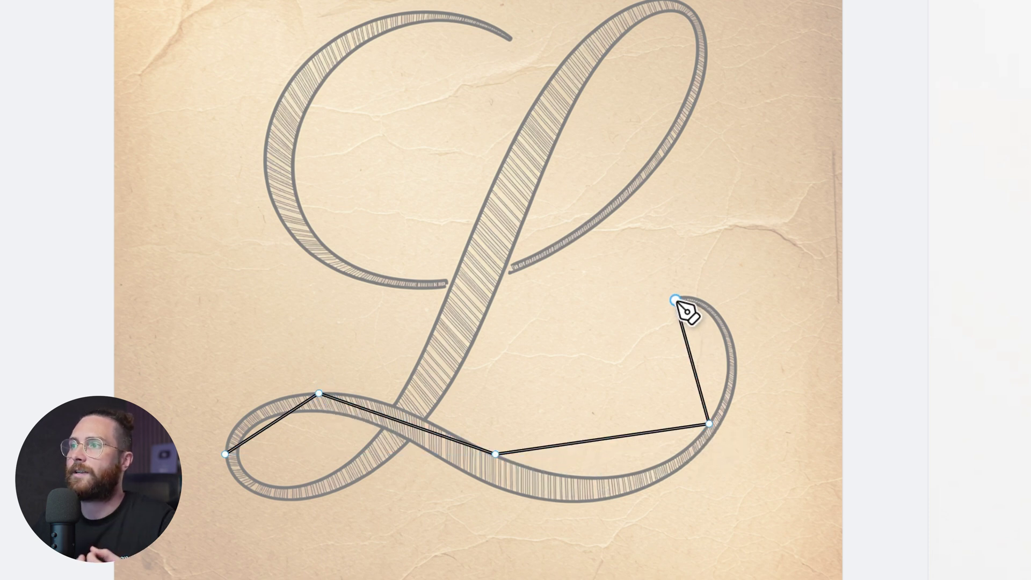
- Continue the path back along the tail's outer edge and around the inside of the lower-left loop
{"action": "left_click", "coordinate": [728, 407]}
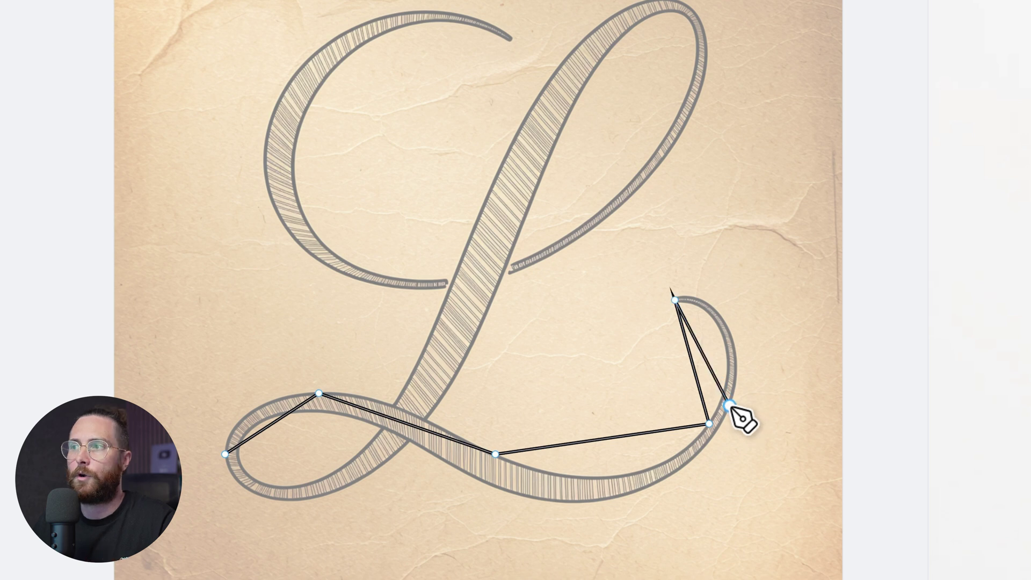
{"action": "left_click", "coordinate": [561, 500]}
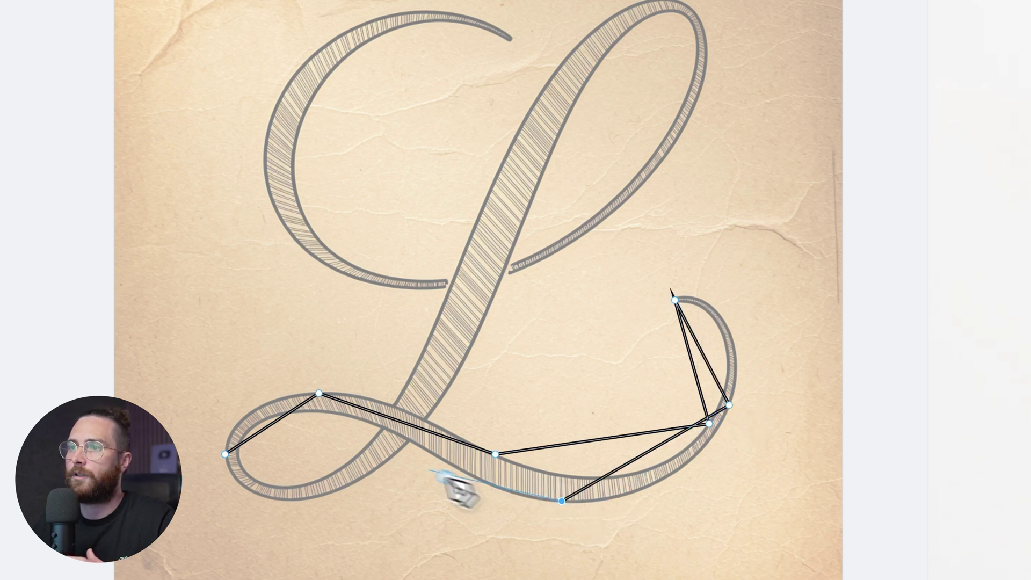
{"action": "left_click", "coordinate": [385, 428]}
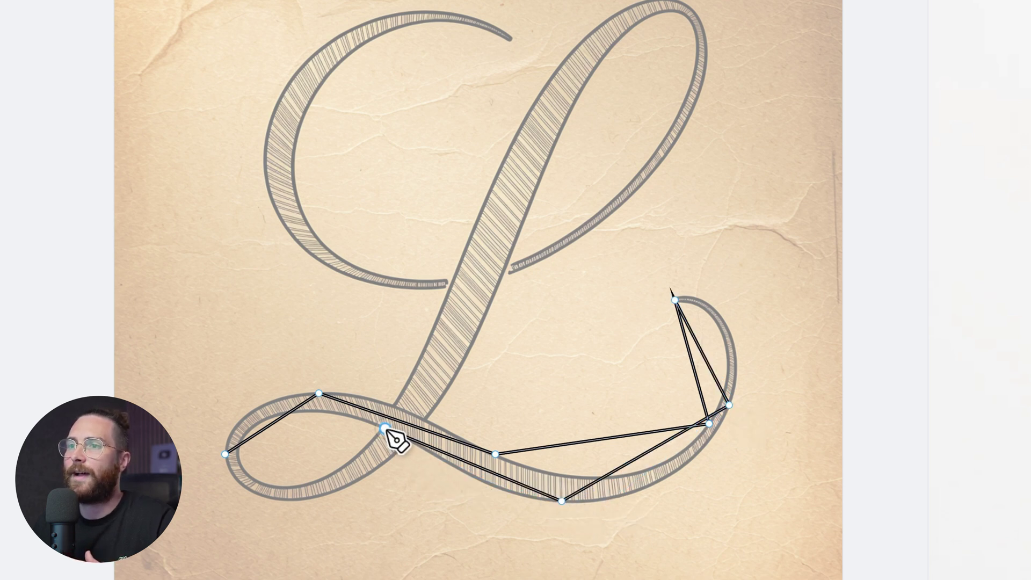
{"action": "left_click", "coordinate": [242, 465]}
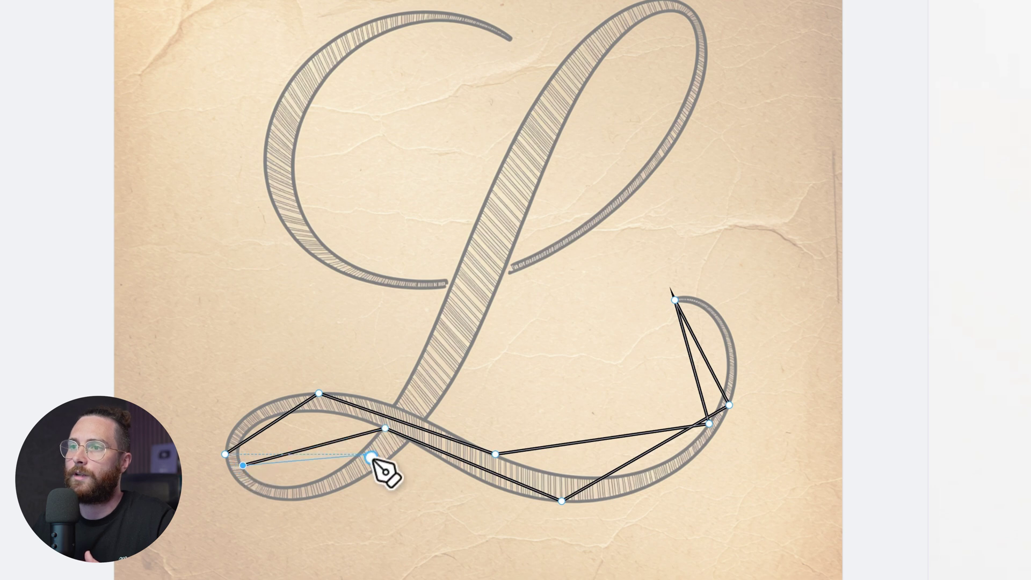
{"action": "left_click", "coordinate": [308, 484]}
- Place points up the stem's left edge, over the top loop and down its outer side to the loop's end
{"action": "left_click", "coordinate": [445, 300]}
{"action": "left_click", "coordinate": [543, 89]}
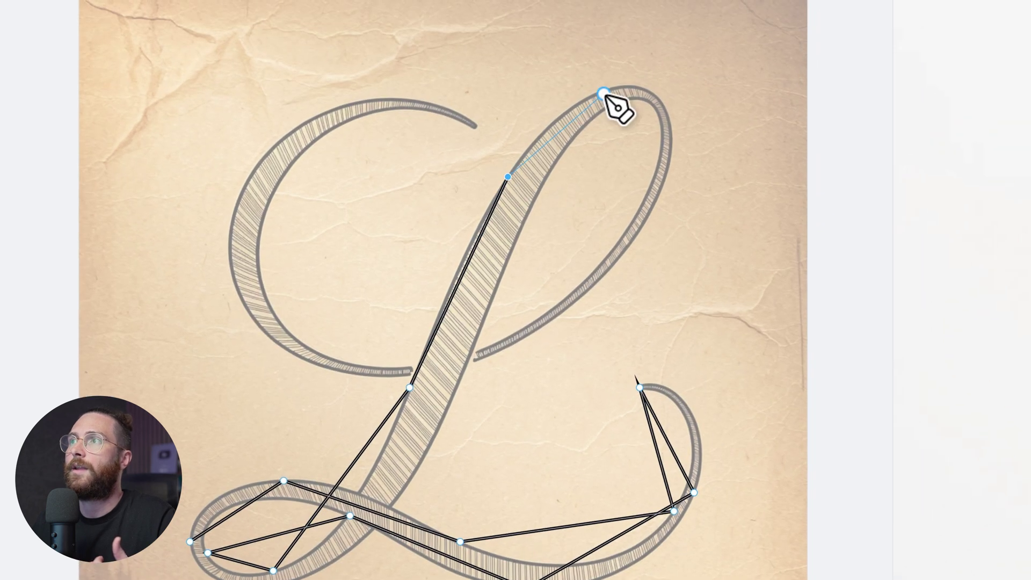
{"action": "left_click", "coordinate": [604, 93]}
{"action": "left_click", "coordinate": [662, 192]}
{"action": "left_click", "coordinate": [586, 292]}
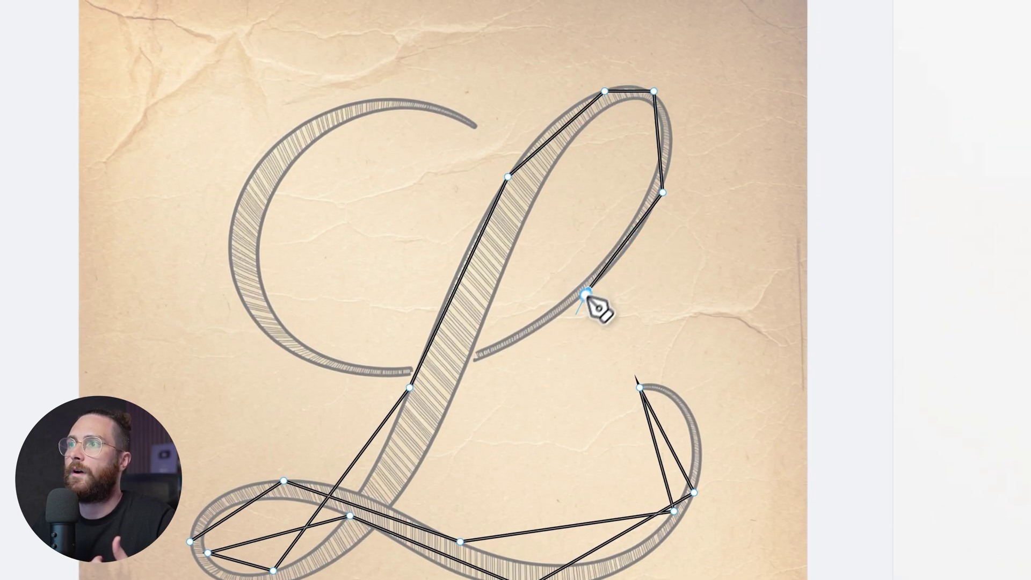
{"action": "left_click", "coordinate": [494, 353]}
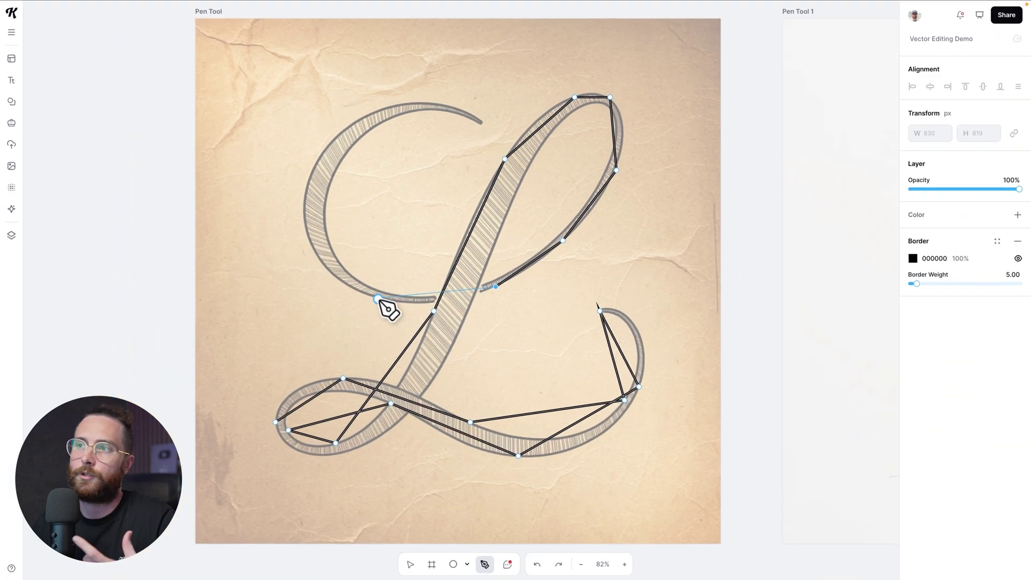
- Trace the letter's left C-shaped swash with points along its outer edge to the tip and back along its inner edge
{"action": "left_click", "coordinate": [305, 219]}
{"action": "left_click", "coordinate": [368, 113]}
{"action": "left_click", "coordinate": [481, 120]}
{"action": "left_click", "coordinate": [368, 131]}
{"action": "left_click", "coordinate": [328, 235]}
{"action": "left_click", "coordinate": [405, 295]}
- Place points around the inside of the top loop, down the stem's right edge and under the lower-left loop, and close the path
{"action": "left_click", "coordinate": [546, 247]}
{"action": "left_click", "coordinate": [611, 114]}
{"action": "left_click", "coordinate": [482, 278]}
{"action": "left_click", "coordinate": [434, 375]}
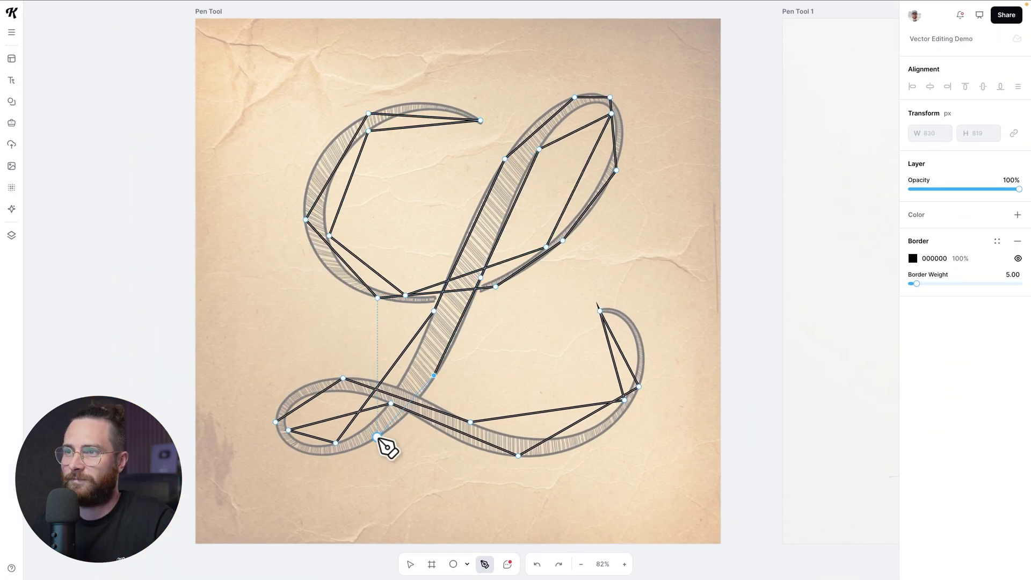
{"action": "left_click", "coordinate": [302, 454]}
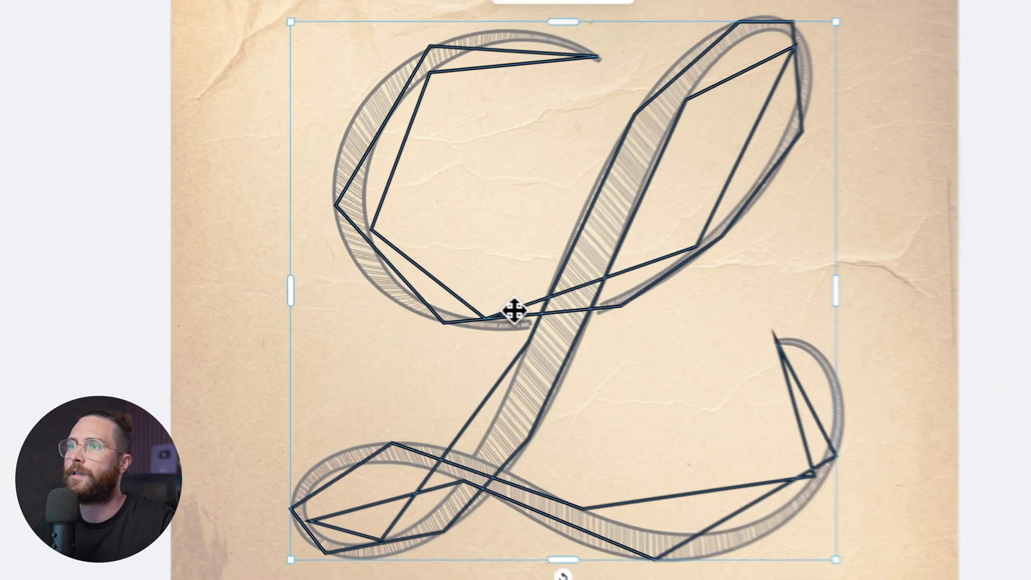
- Open the traced L for point editing and turn the outer points of the lower-left loop and the stem's right edge into smooth curves
{"action": "double_click", "coordinate": [424, 294]}
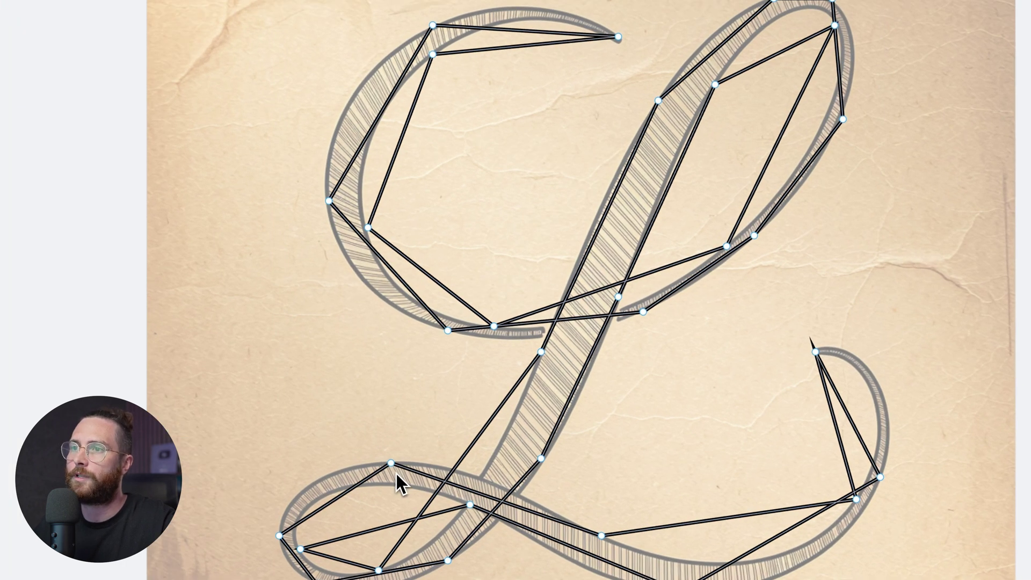
{"action": "left_click_drag", "start_coordinate": [392, 464], "coordinate": [347, 372]}
{"action": "key", "text": "super+z"}
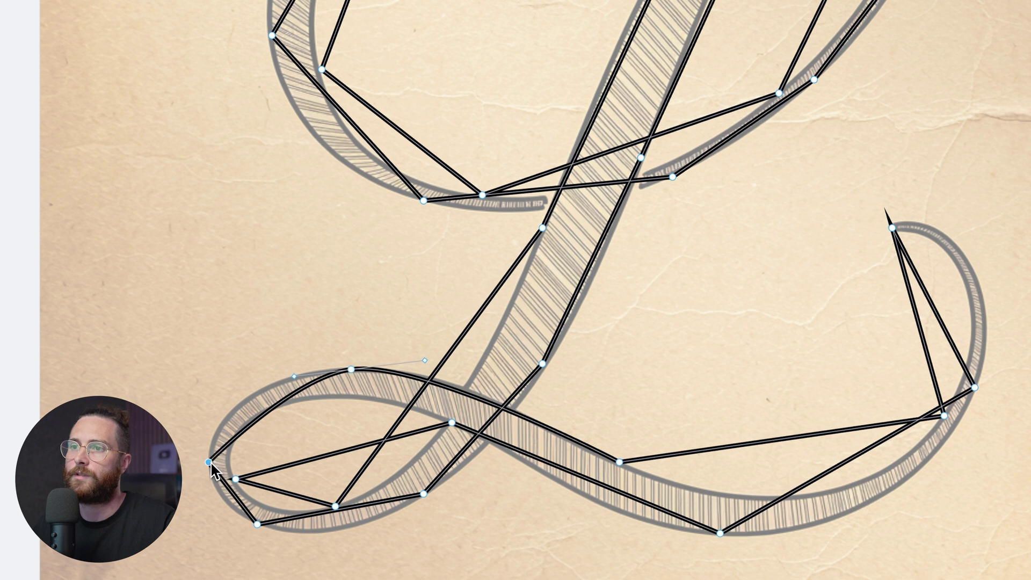
{"action": "double_click", "coordinate": [209, 462]}
{"action": "double_click", "coordinate": [257, 524]}
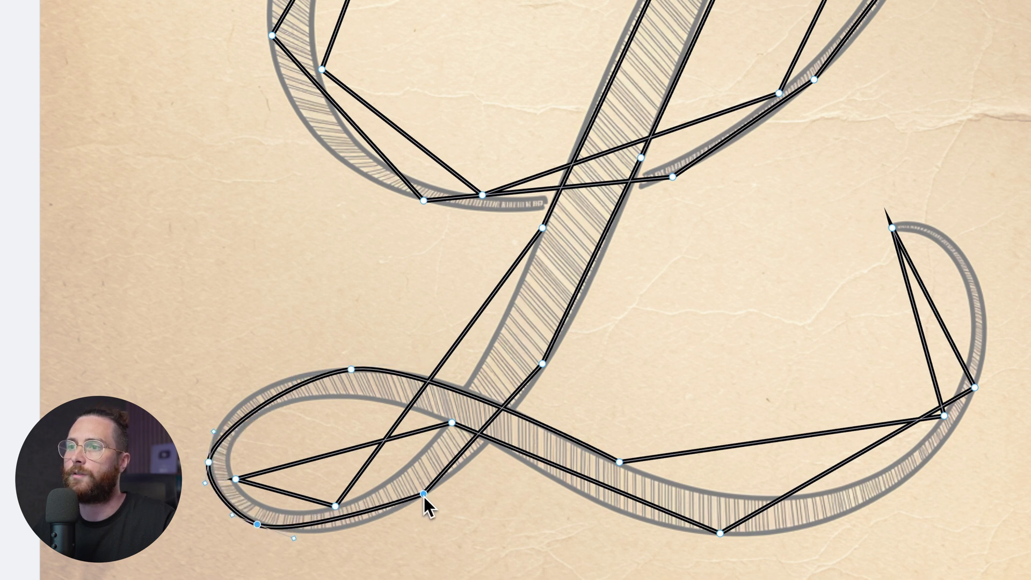
{"action": "double_click", "coordinate": [424, 493]}
{"action": "double_click", "coordinate": [543, 364]}
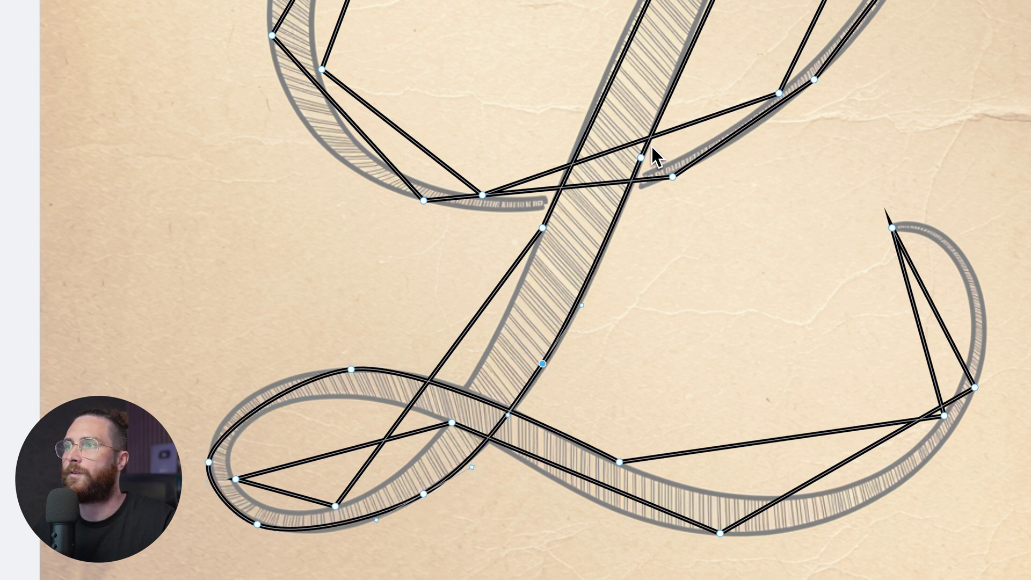
{"action": "double_click", "coordinate": [641, 160]}
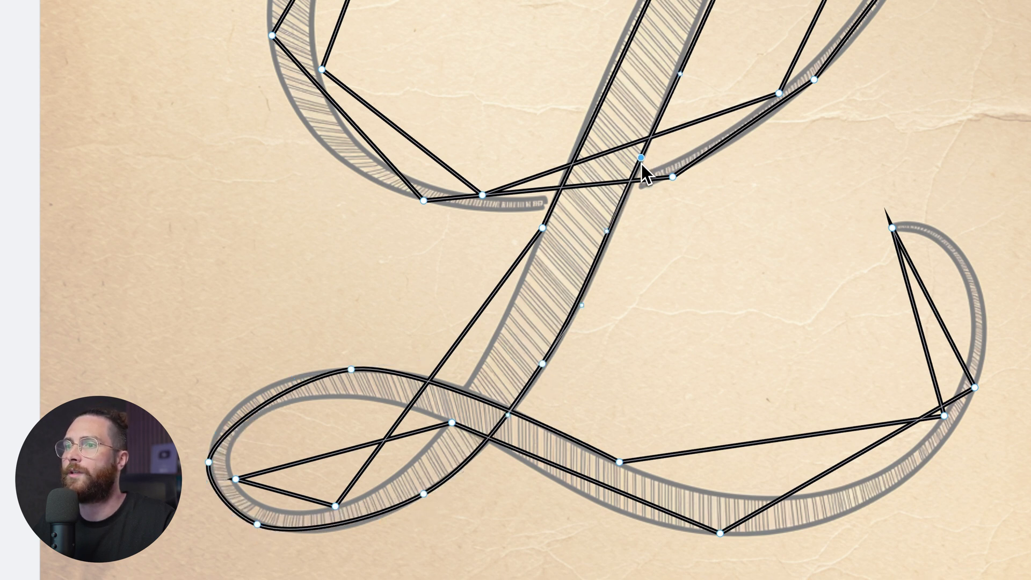
- Convert the three points on the inside of the lower-left loop into smooth curve points
{"action": "double_click", "coordinate": [235, 479]}
{"action": "double_click", "coordinate": [335, 506]}
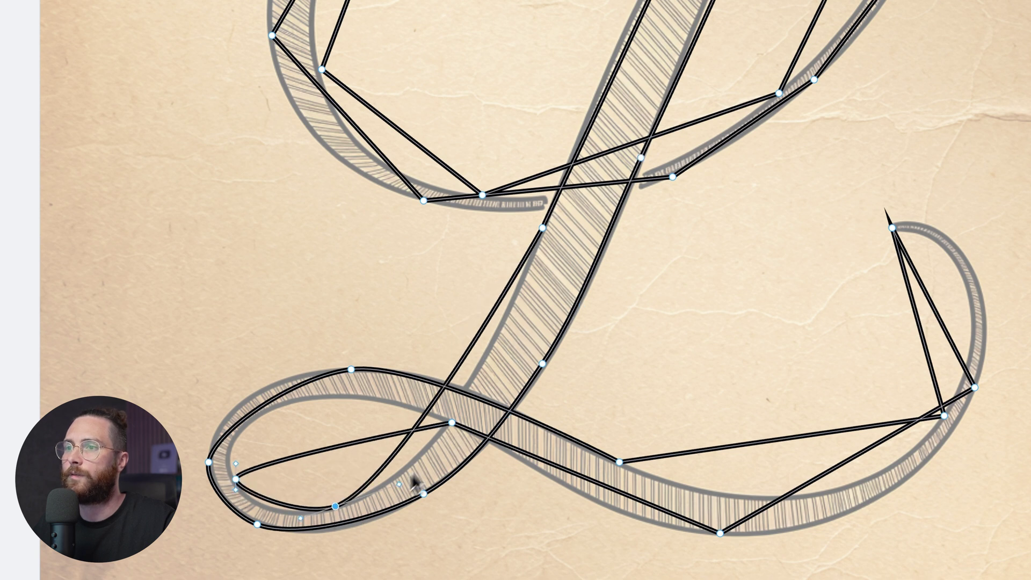
{"action": "double_click", "coordinate": [452, 423]}
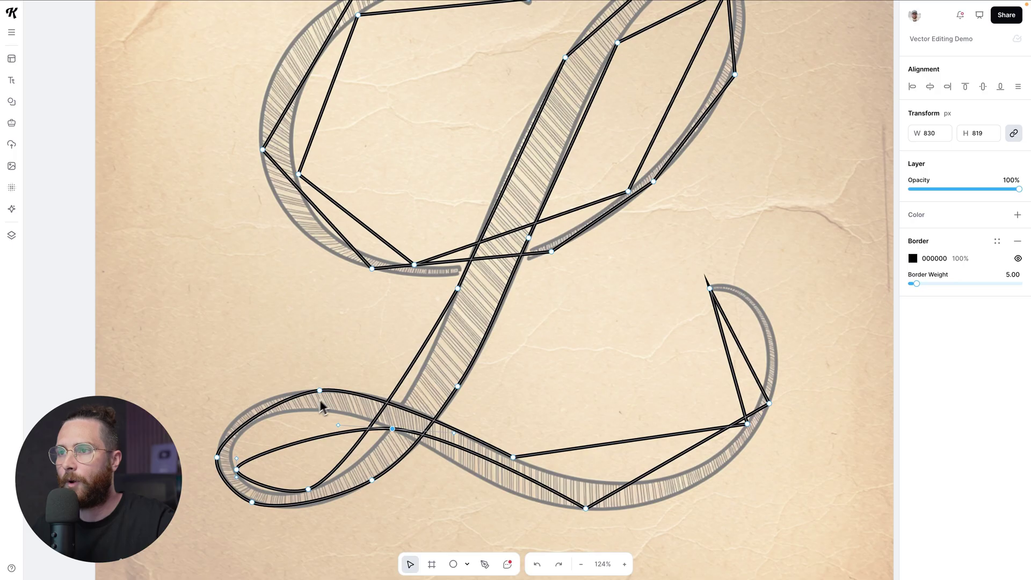
- Adjust the curve handles on the top, left and lower-right points of the lower-left loop's outer edge to follow the sketch
{"action": "scroll", "coordinate": [328, 402], "scroll_direction": "up", "scroll_amount": 2}
{"action": "left_click", "coordinate": [320, 391]}
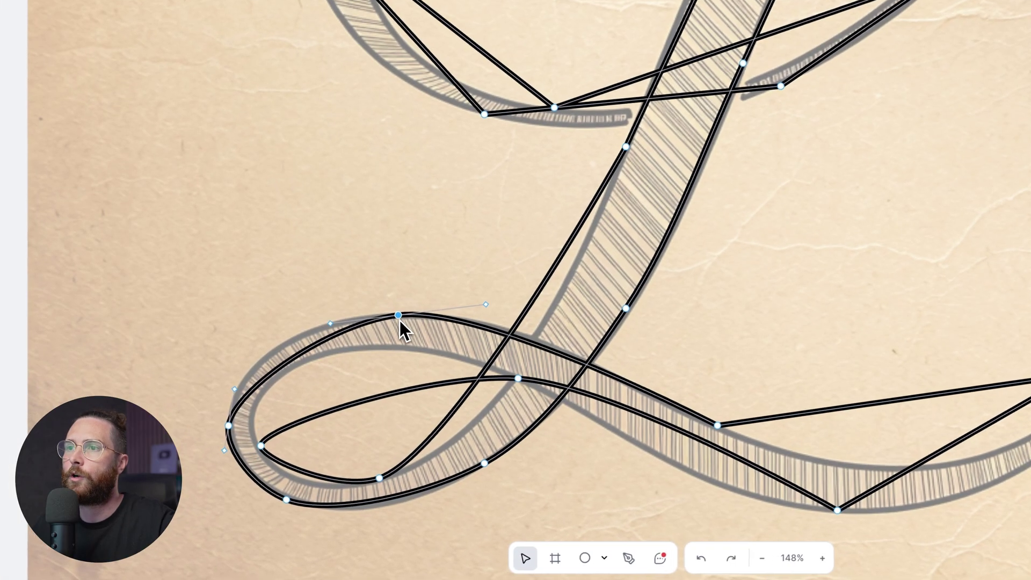
{"action": "left_click_drag", "start_coordinate": [331, 325], "coordinate": [275, 331]}
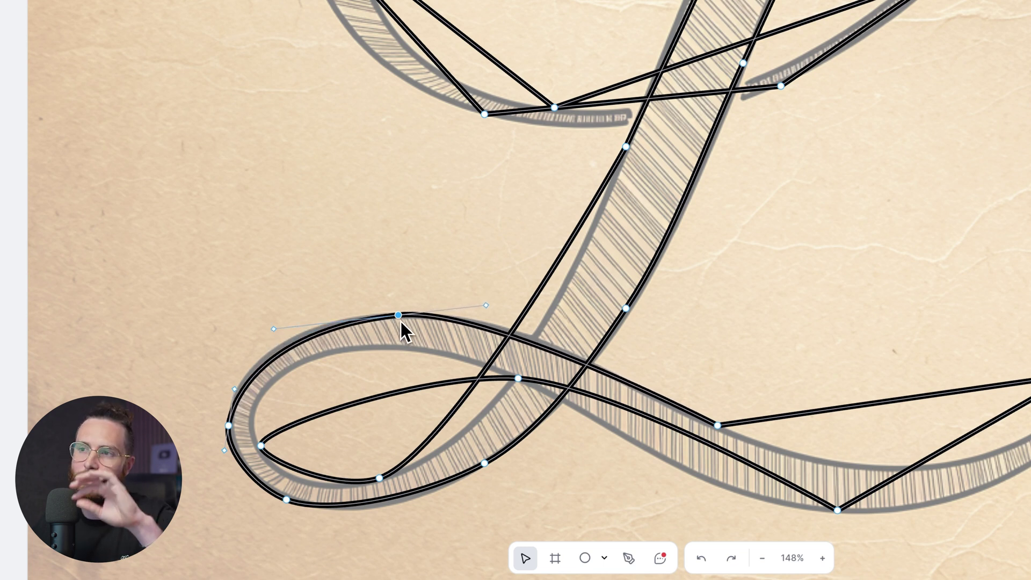
{"action": "left_click_drag", "start_coordinate": [276, 333], "coordinate": [275, 314]}
{"action": "left_click_drag", "start_coordinate": [235, 389], "coordinate": [234, 370]}
{"action": "left_click_drag", "start_coordinate": [226, 450], "coordinate": [231, 470]}
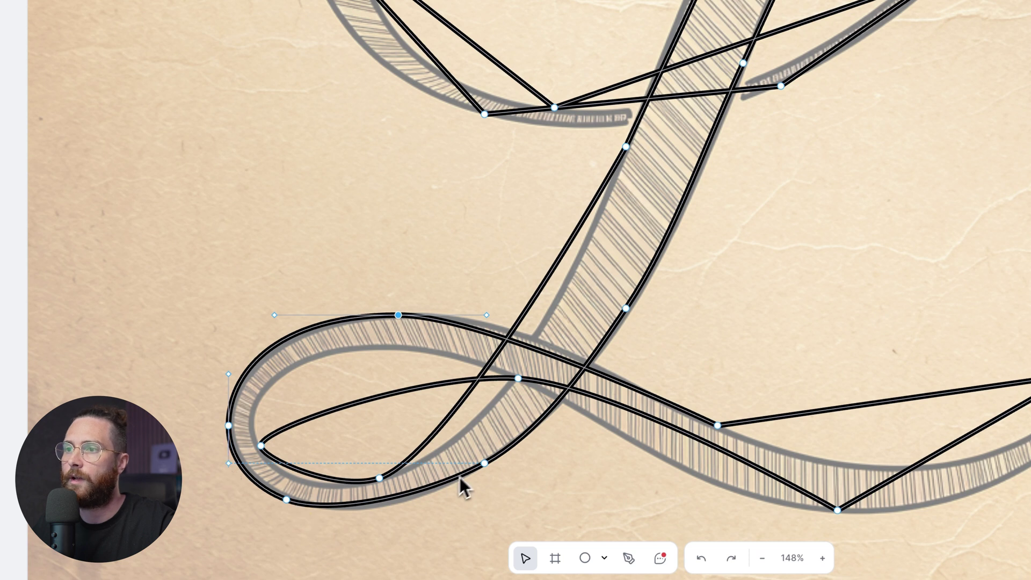
{"action": "left_click", "coordinate": [484, 464]}
{"action": "left_click_drag", "start_coordinate": [427, 494], "coordinate": [387, 505]}
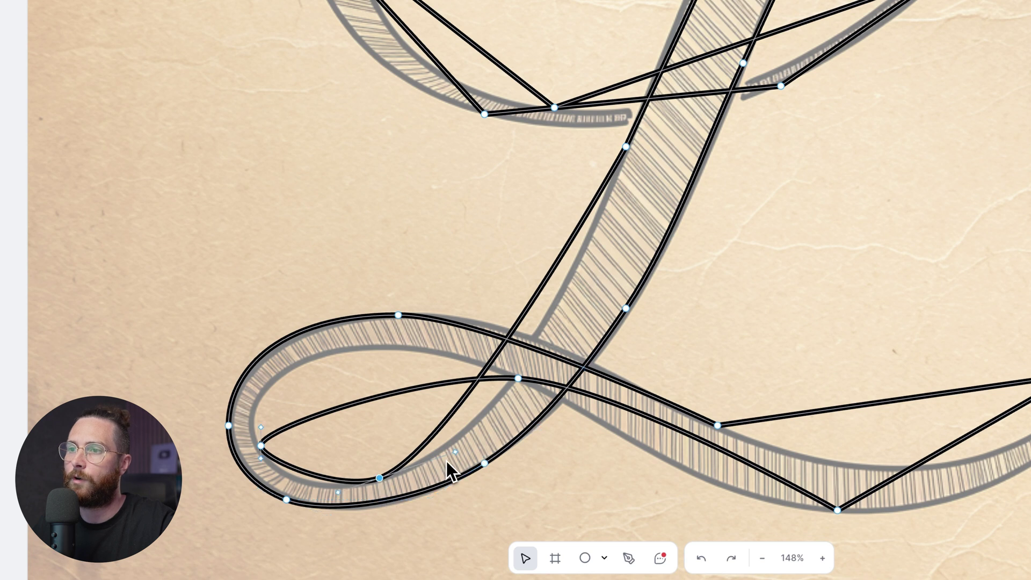
- Adjust the curve handles of the bottom and left points on the lower-left loop's inner edge to follow the sketch
{"action": "left_click_drag", "start_coordinate": [455, 453], "coordinate": [557, 412]}
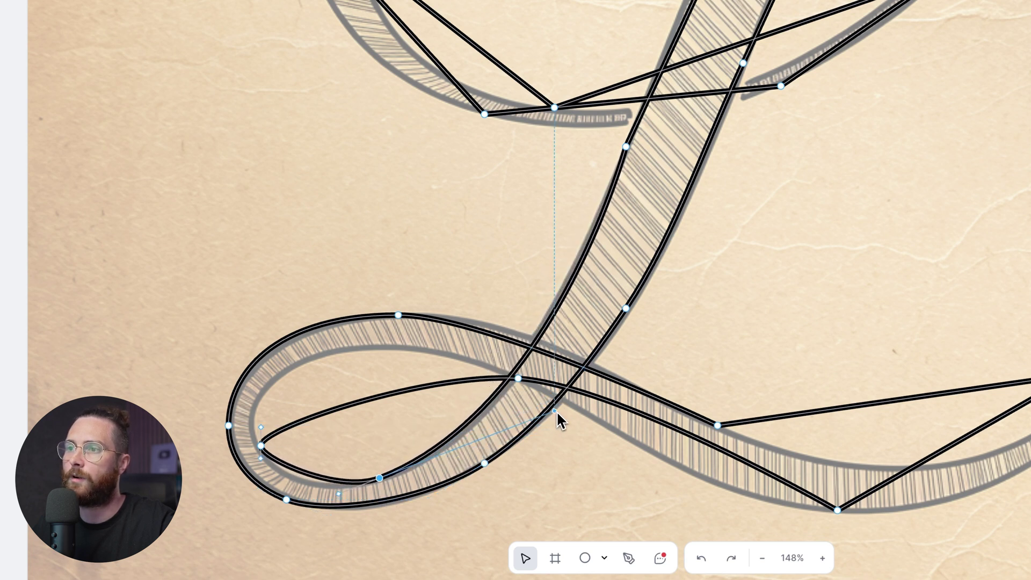
{"action": "left_click_drag", "start_coordinate": [339, 494], "coordinate": [334, 502]}
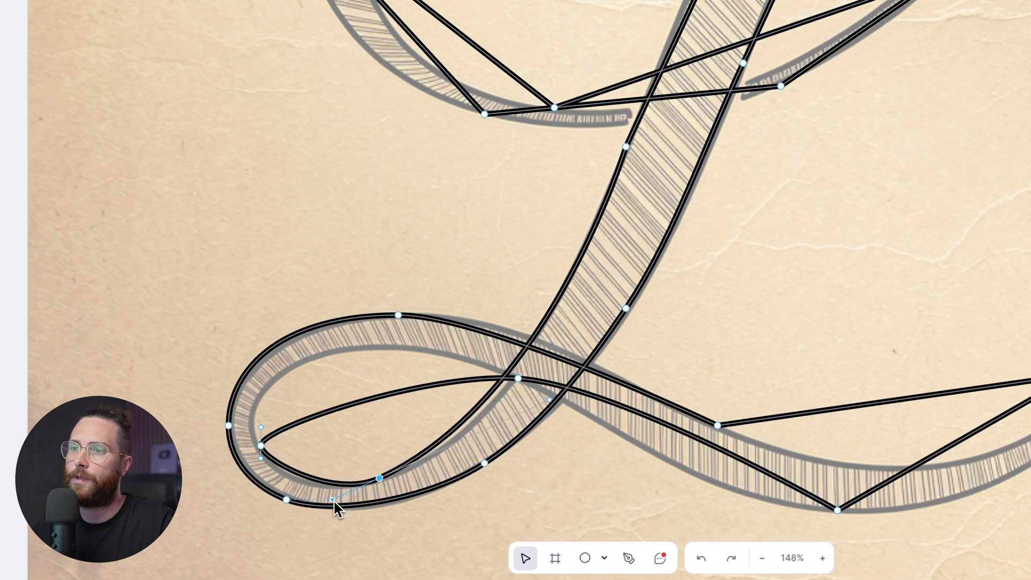
{"action": "left_click_drag", "start_coordinate": [262, 430], "coordinate": [277, 287]}
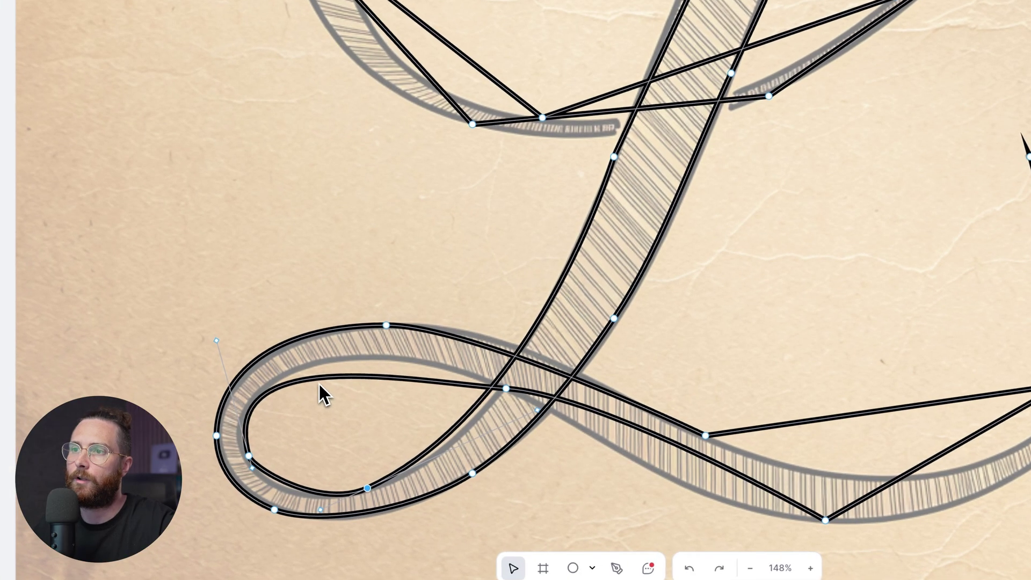
- Add a point at the top of the lower-left loop's inner edge, move it onto the sketch line and extend its curve handle
{"action": "scroll", "coordinate": [368, 378], "scroll_direction": "up", "scroll_amount": 3}
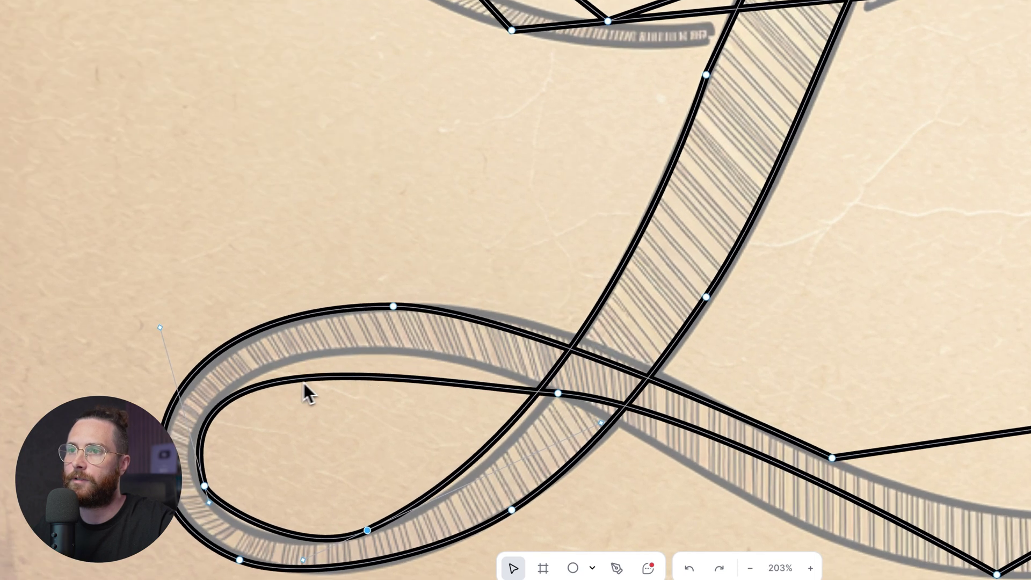
{"action": "left_click", "coordinate": [381, 378]}
{"action": "left_click_drag", "start_coordinate": [381, 379], "coordinate": [389, 352]}
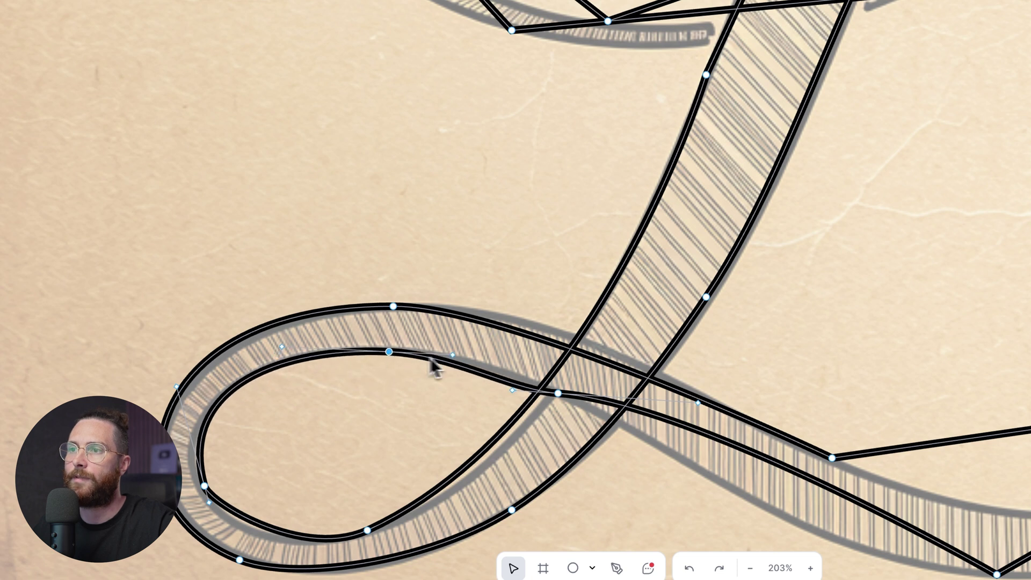
{"action": "left_click_drag", "start_coordinate": [453, 356], "coordinate": [489, 357]}
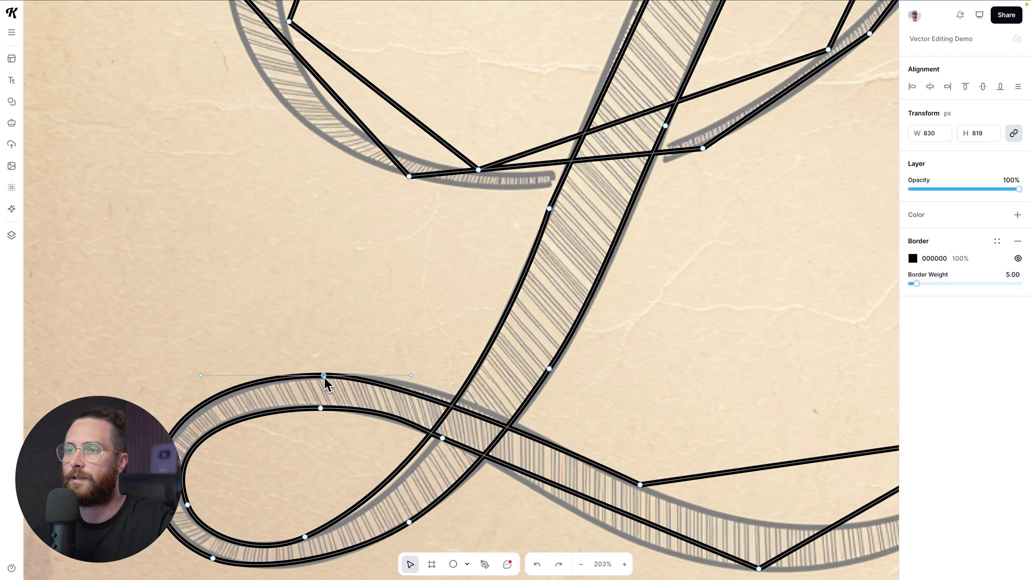
- Lengthen the right-hand curve handle of the top point on the lower-left loop's outer edge to match the sketch
{"action": "scroll", "coordinate": [324, 377], "scroll_direction": "up", "scroll_amount": 3}
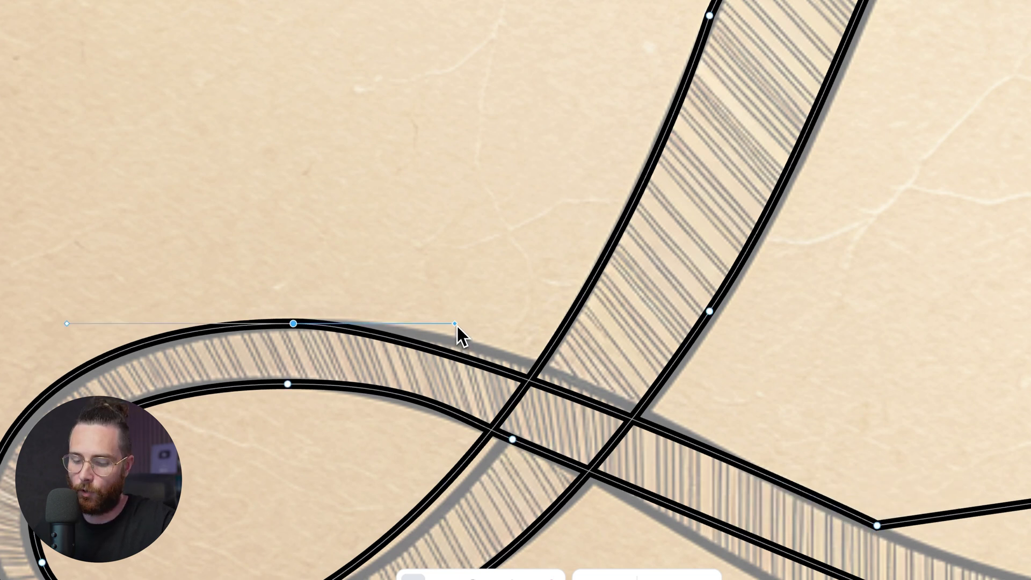
{"action": "left_click_drag", "start_coordinate": [456, 326], "coordinate": [553, 322]}
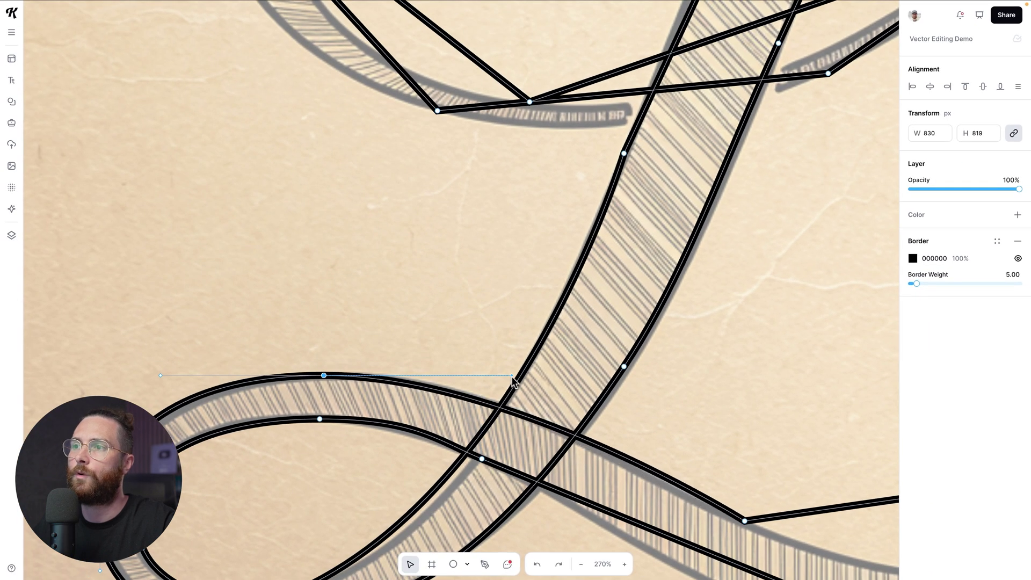
{"action": "left_click_drag", "start_coordinate": [513, 378], "coordinate": [504, 379]}
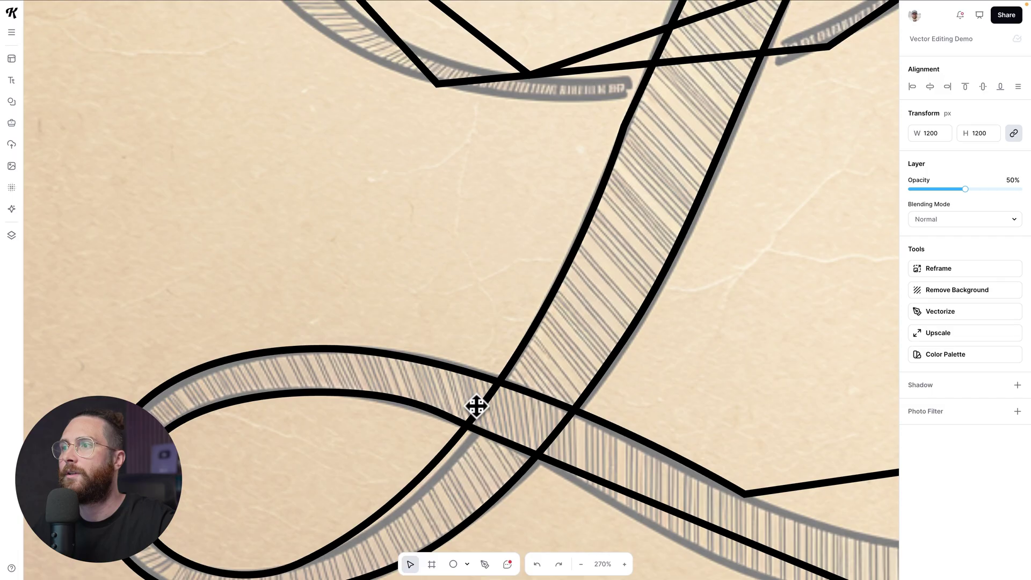
- Reopen the traced L for point editing and turn the four points on the upper-left flourish into smooth curve points
{"action": "scroll", "coordinate": [493, 384], "scroll_direction": "right", "scroll_amount": 5}
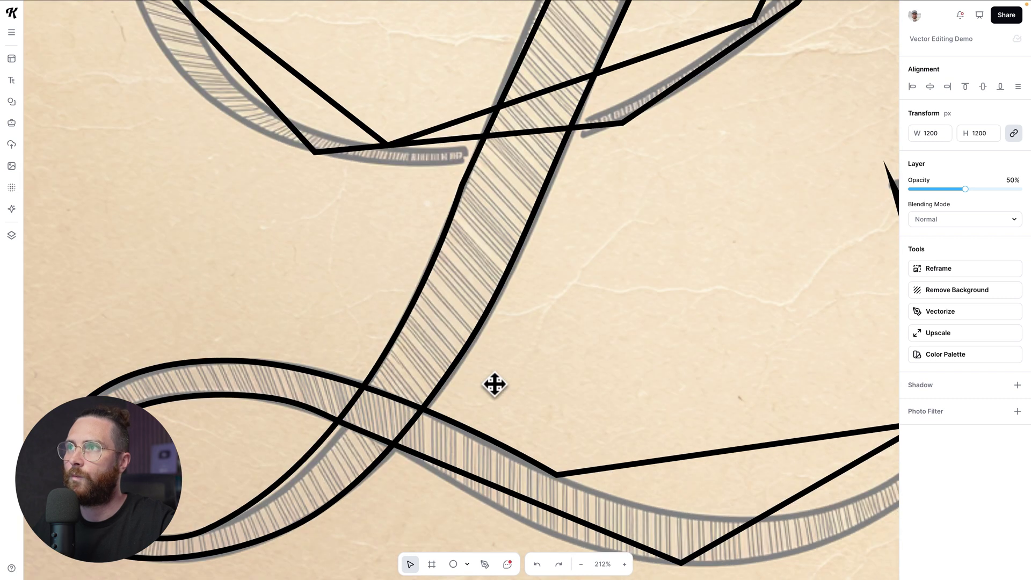
{"action": "left_click", "coordinate": [370, 380]}
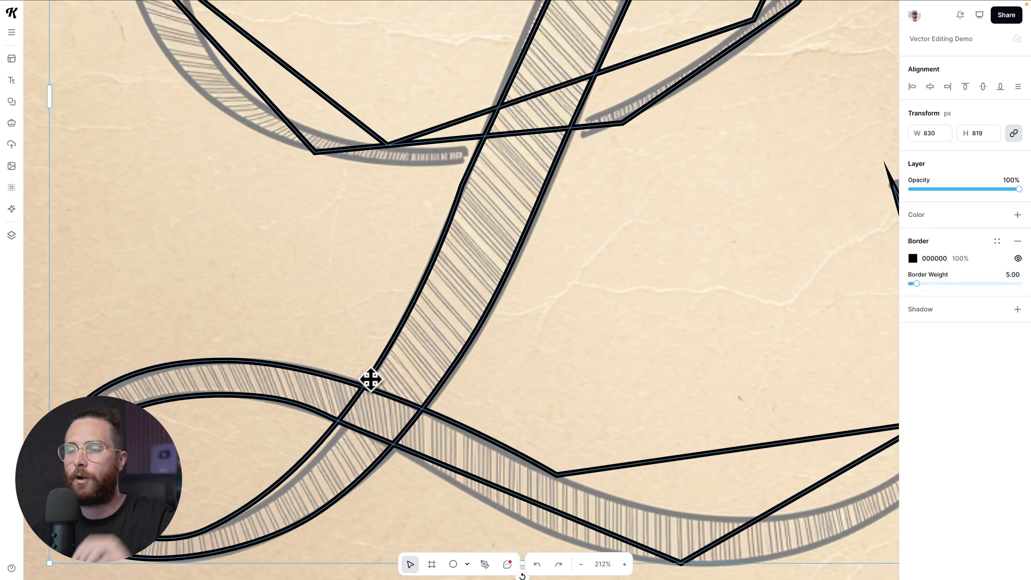
{"action": "double_click", "coordinate": [370, 379]}
{"action": "scroll", "coordinate": [350, 384], "scroll_direction": "up", "scroll_amount": 7}
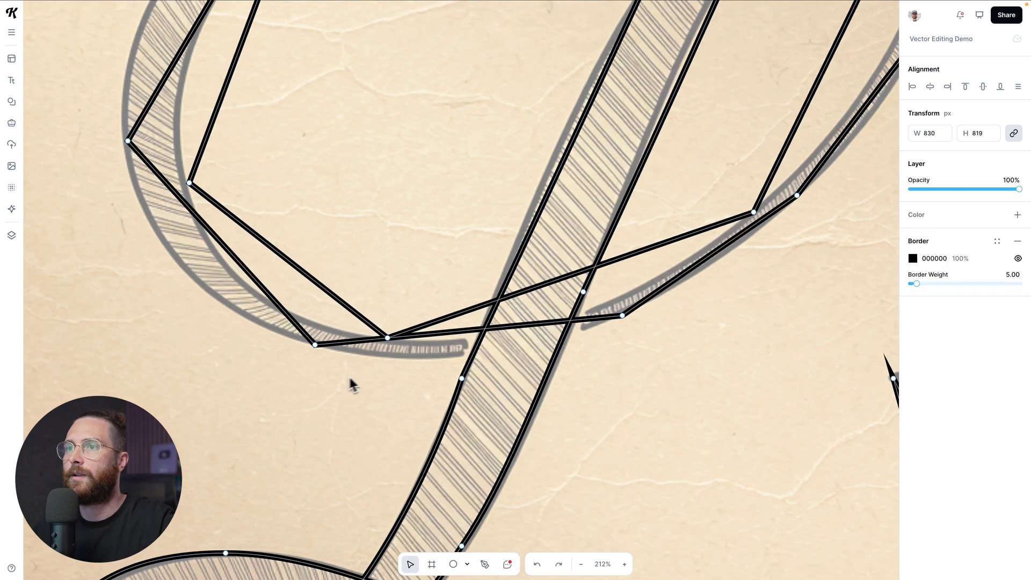
{"action": "scroll", "coordinate": [315, 347], "scroll_direction": "up", "scroll_amount": 1}
{"action": "double_click", "coordinate": [314, 345]}
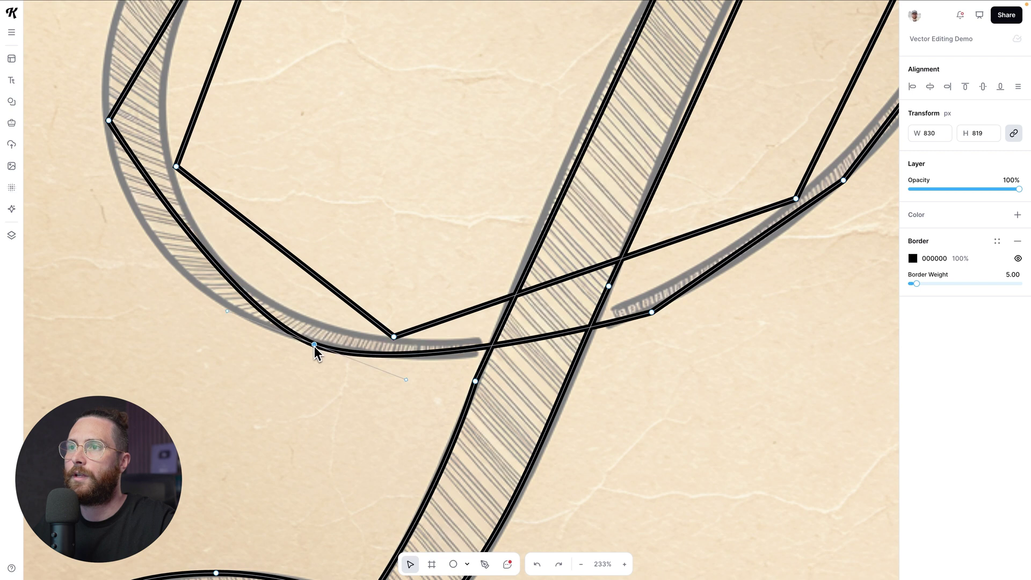
{"action": "double_click", "coordinate": [394, 338]}
{"action": "double_click", "coordinate": [177, 167]}
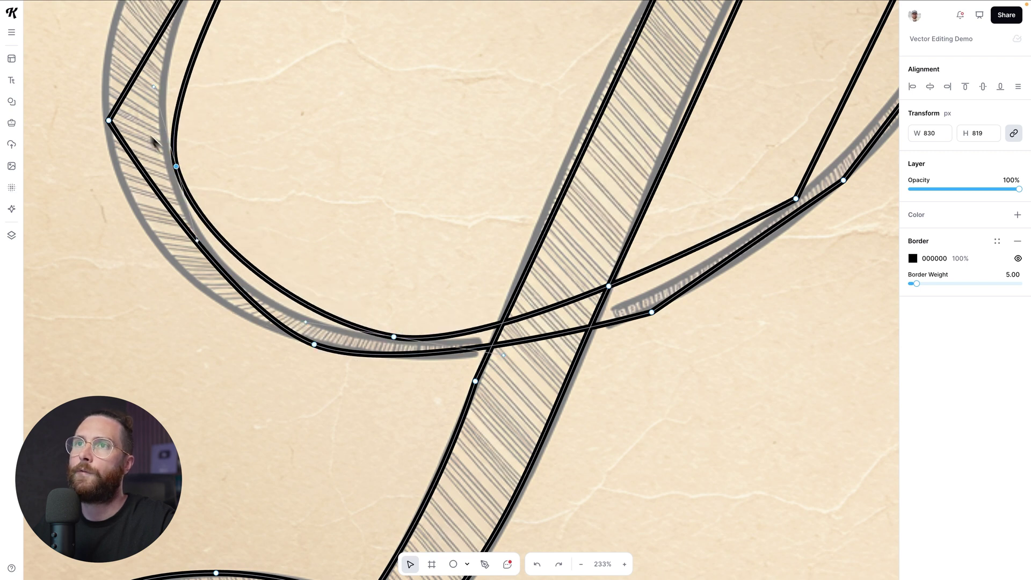
{"action": "double_click", "coordinate": [108, 121]}
- Shift the upper-left flourish's leftmost point onto the sketch's outer edge and lengthen its two curve handles along the outline
{"action": "left_click_drag", "start_coordinate": [108, 121], "coordinate": [107, 127]}
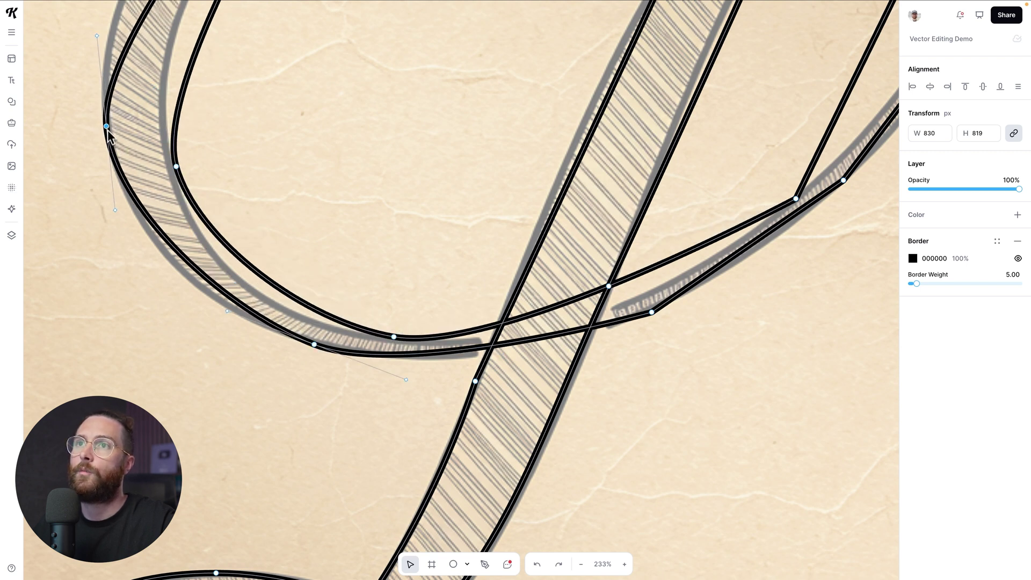
{"action": "left_click_drag", "start_coordinate": [115, 210], "coordinate": [124, 264]}
{"action": "scroll", "coordinate": [124, 185], "scroll_direction": "up", "scroll_amount": 5}
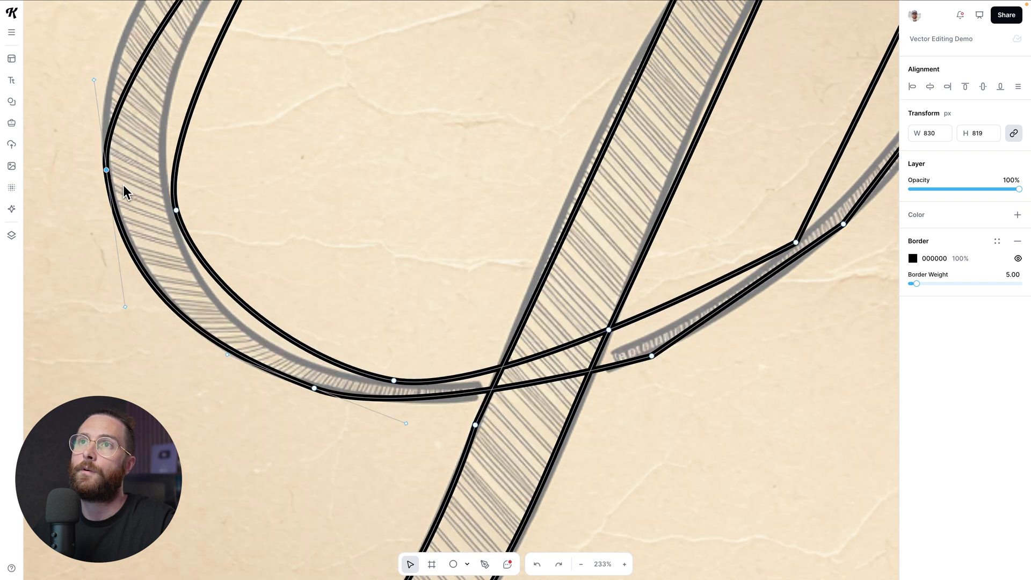
{"action": "left_click_drag", "start_coordinate": [95, 169], "coordinate": [82, 69]}
- Leave point editing and delete the traced L path from the sketch
{"action": "scroll", "coordinate": [312, 382], "scroll_direction": "down", "scroll_amount": 5}
{"action": "key", "text": "Escape"}
{"action": "key", "text": "Delete"}
{"action": "scroll", "coordinate": [312, 418], "scroll_direction": "down", "scroll_amount": 3}
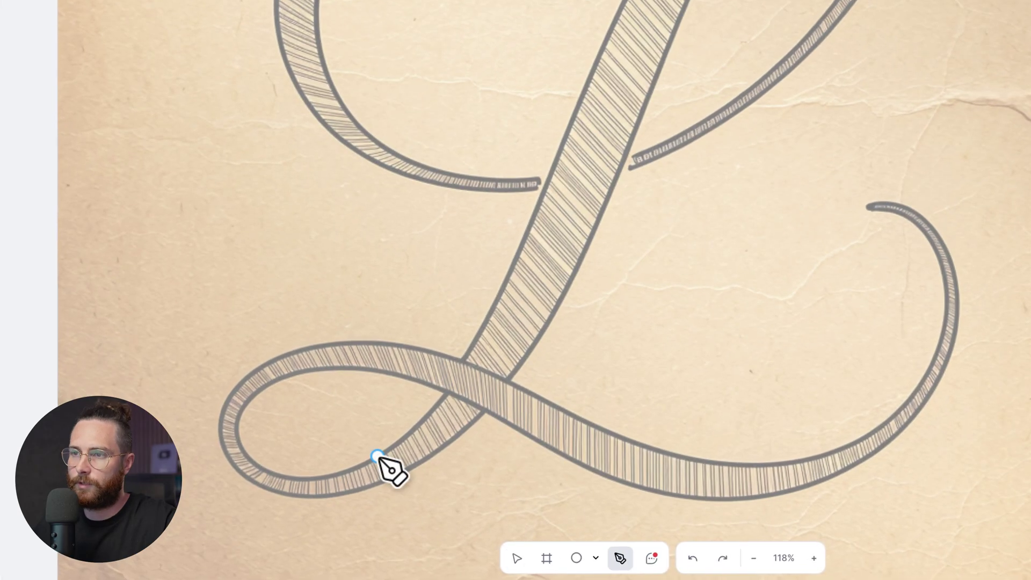
- Draw a new Pen path with curved points from the lower-left loop's left edge along its top to the tip of the right tail
{"action": "scroll", "coordinate": [378, 457], "scroll_direction": "up", "scroll_amount": 3}
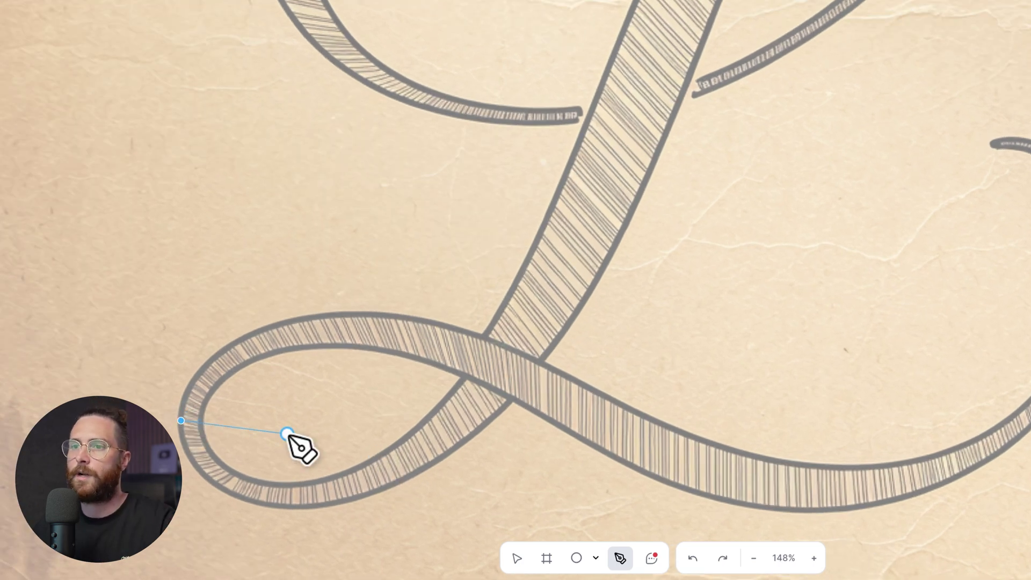
{"action": "left_click_drag", "start_coordinate": [287, 433], "coordinate": [187, 428]}
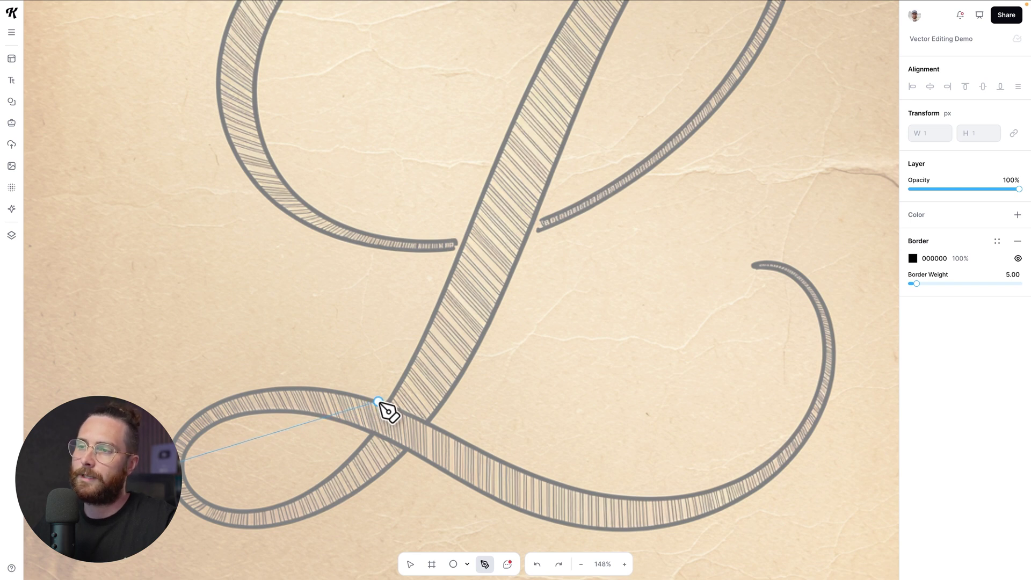
{"action": "left_click_drag", "start_coordinate": [378, 402], "coordinate": [576, 446]}
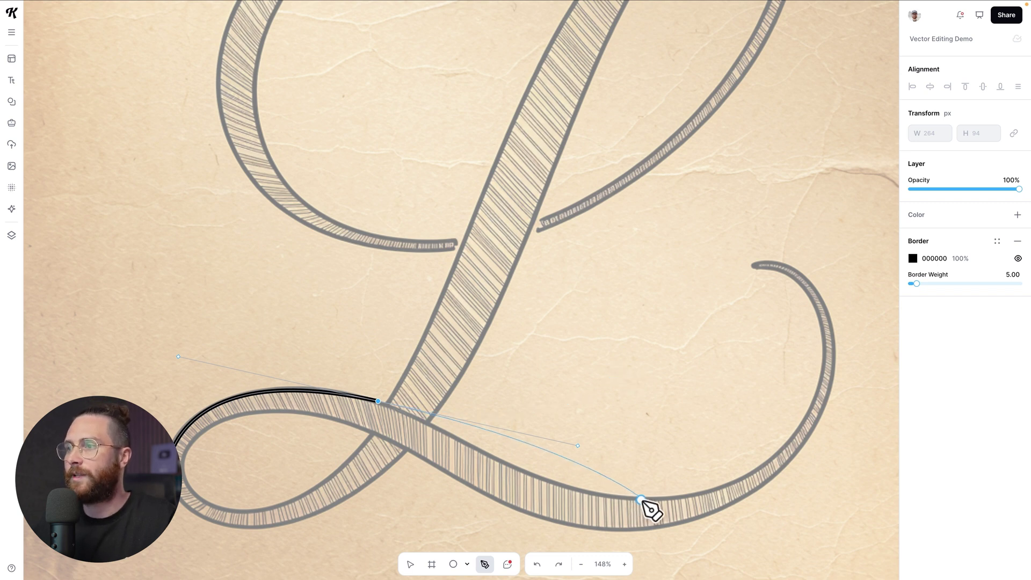
{"action": "left_click_drag", "start_coordinate": [644, 499], "coordinate": [840, 489]}
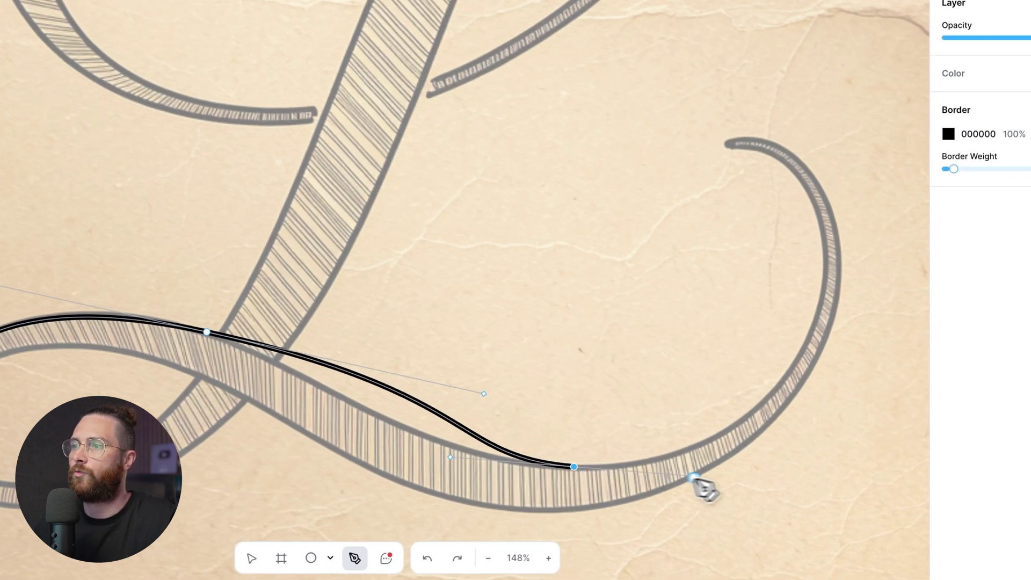
{"action": "left_click_drag", "start_coordinate": [847, 453], "coordinate": [769, 472]}
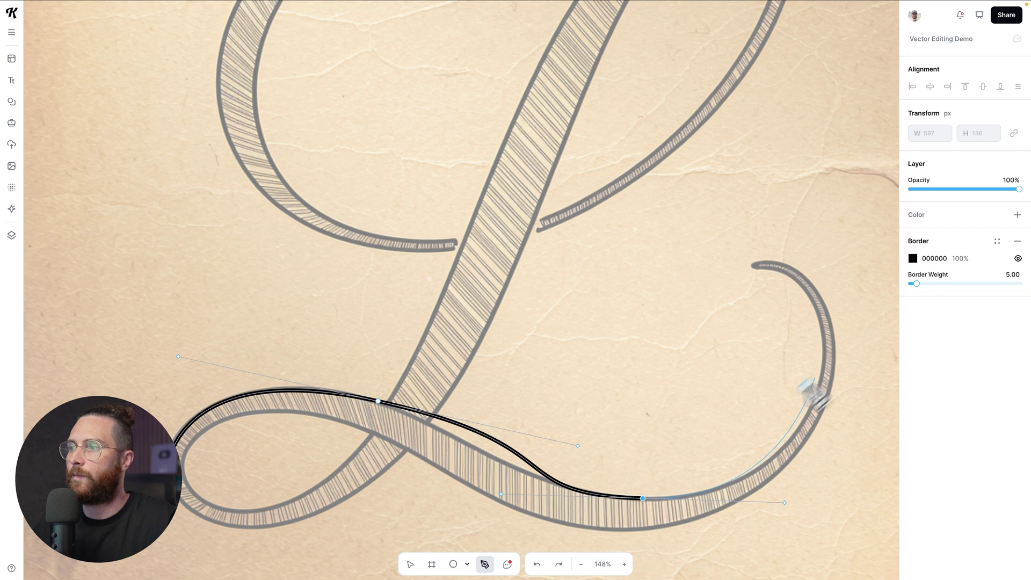
{"action": "left_click_drag", "start_coordinate": [755, 267], "coordinate": [608, 205]}
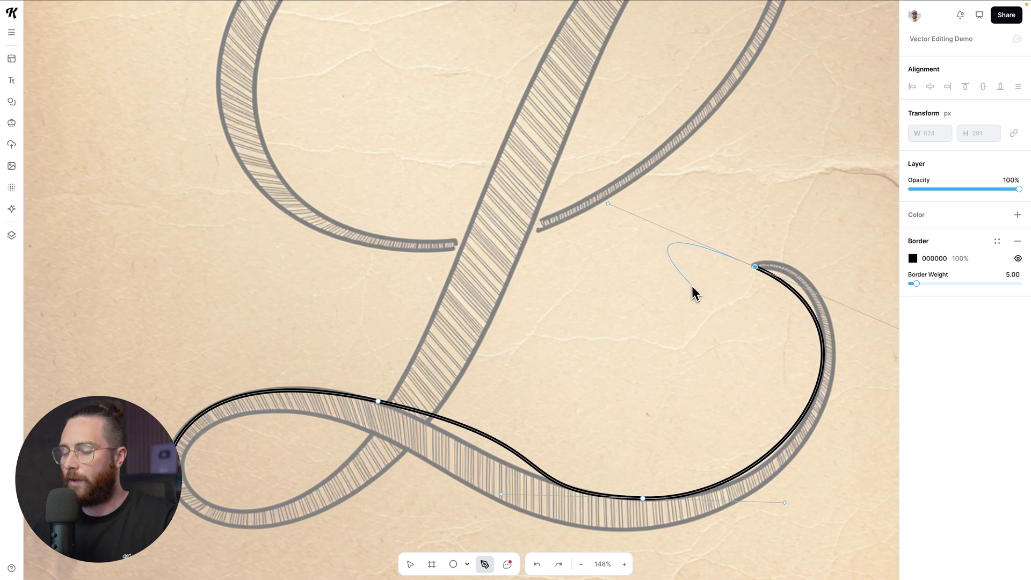
- Remove the outgoing curve handle from the path's end point at the tail's tip
{"action": "scroll", "coordinate": [708, 315], "scroll_direction": "right", "scroll_amount": 2}
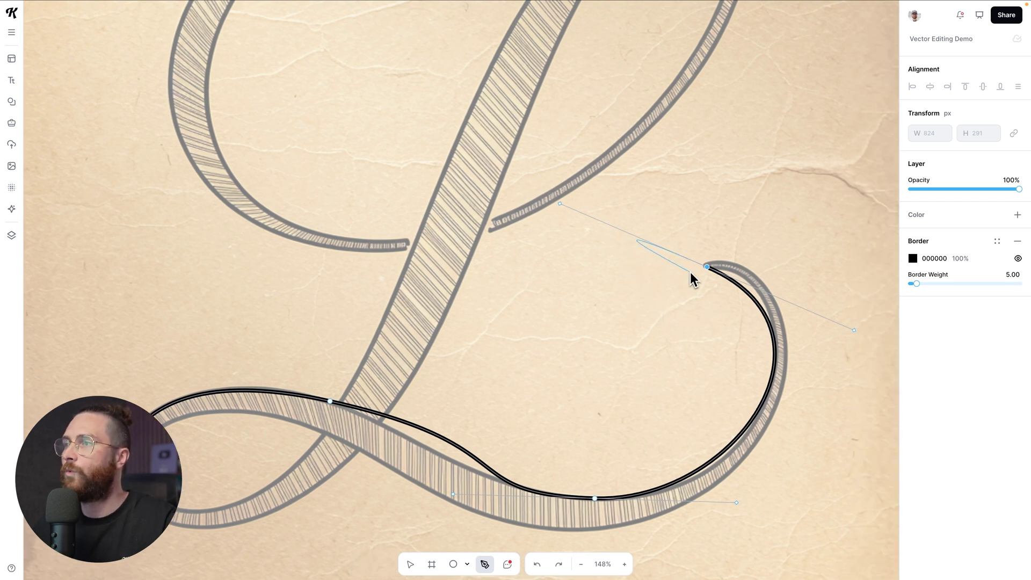
{"action": "scroll", "coordinate": [705, 307], "scroll_direction": "up", "scroll_amount": 5}
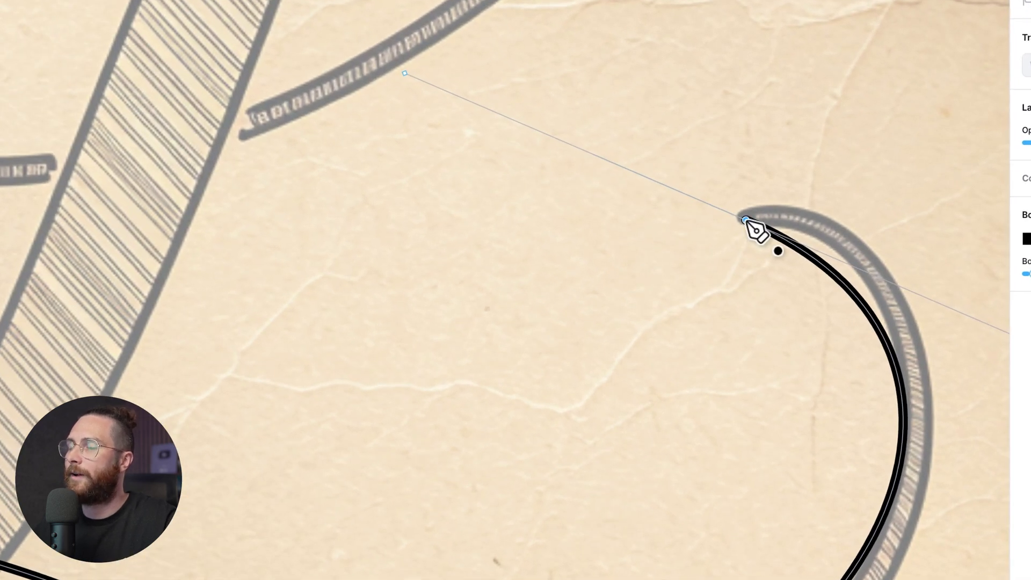
{"action": "left_click", "coordinate": [745, 221]}
- Continue the path from the tail's tip with four straight-segment corner points inside the tail's curve
{"action": "left_click", "coordinate": [630, 238]}
{"action": "left_click", "coordinate": [622, 344]}
{"action": "left_click", "coordinate": [764, 363]}
{"action": "left_click", "coordinate": [674, 432]}
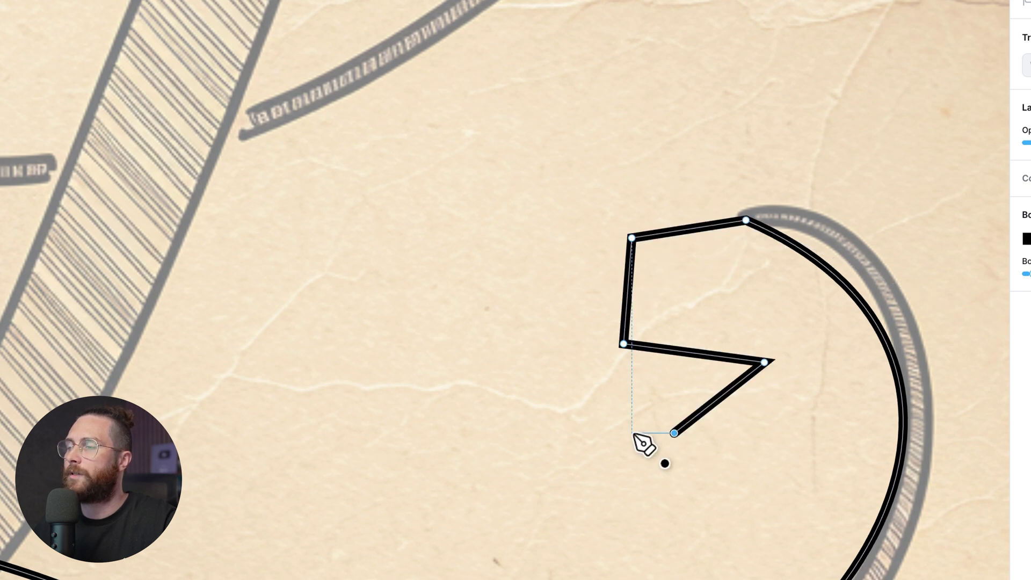
- Undo the four straight-segment points added after the tail's tip
{"action": "key", "text": "super+z"}
{"action": "key", "text": "super+z"}
{"action": "key", "text": "super+z"}
{"action": "key", "text": "super+z"}
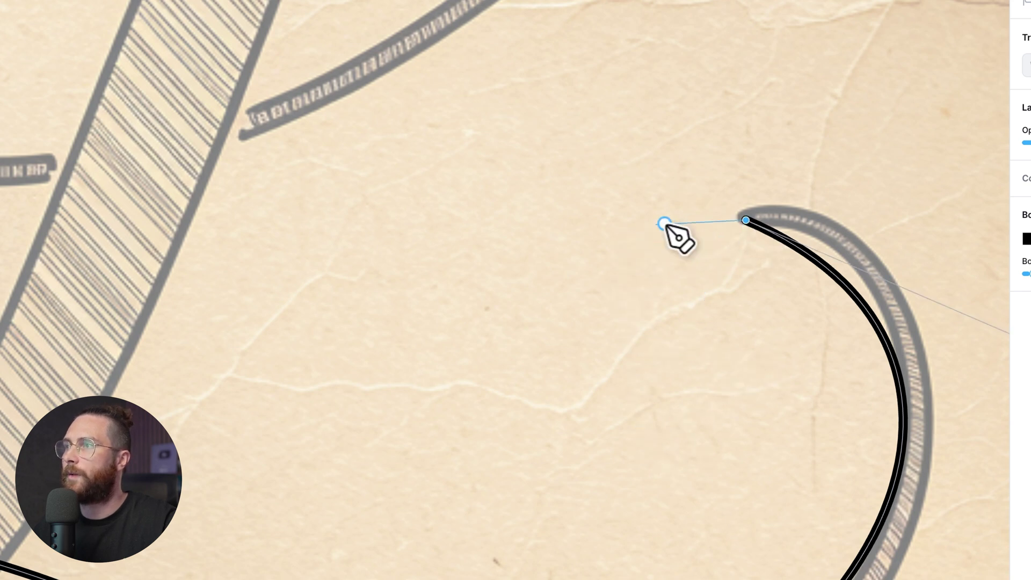
- Extend the path from the tail's tip with one curved point and eight straight-segment corner points zigzagging inside the tail's curve
{"action": "left_click_drag", "start_coordinate": [578, 254], "coordinate": [500, 326]}
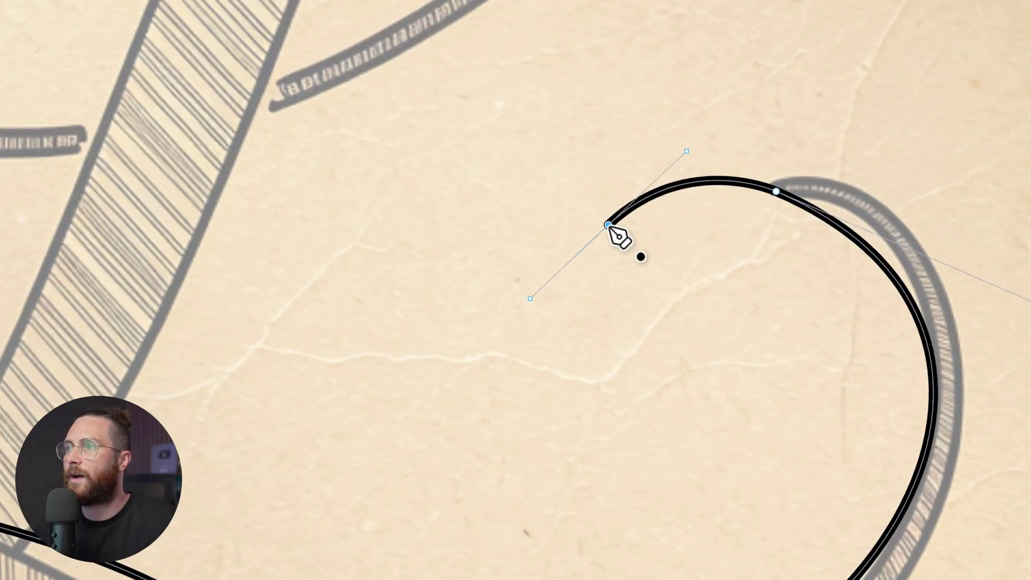
{"action": "left_click", "coordinate": [451, 165]}
{"action": "left_click", "coordinate": [288, 285]}
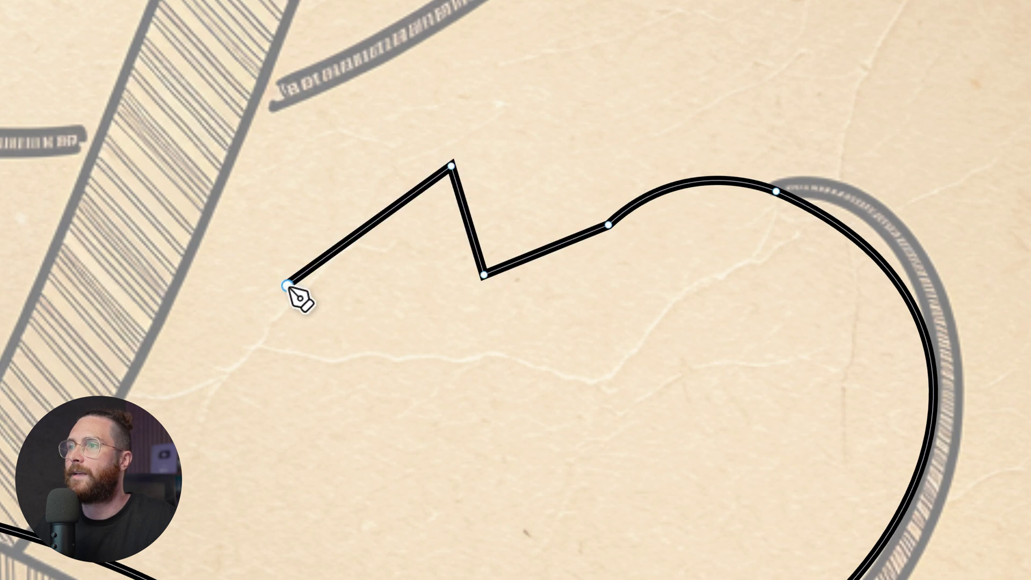
{"action": "left_click", "coordinate": [365, 445]}
{"action": "left_click", "coordinate": [590, 361]}
{"action": "left_click", "coordinate": [755, 308]}
{"action": "left_click", "coordinate": [709, 470]}
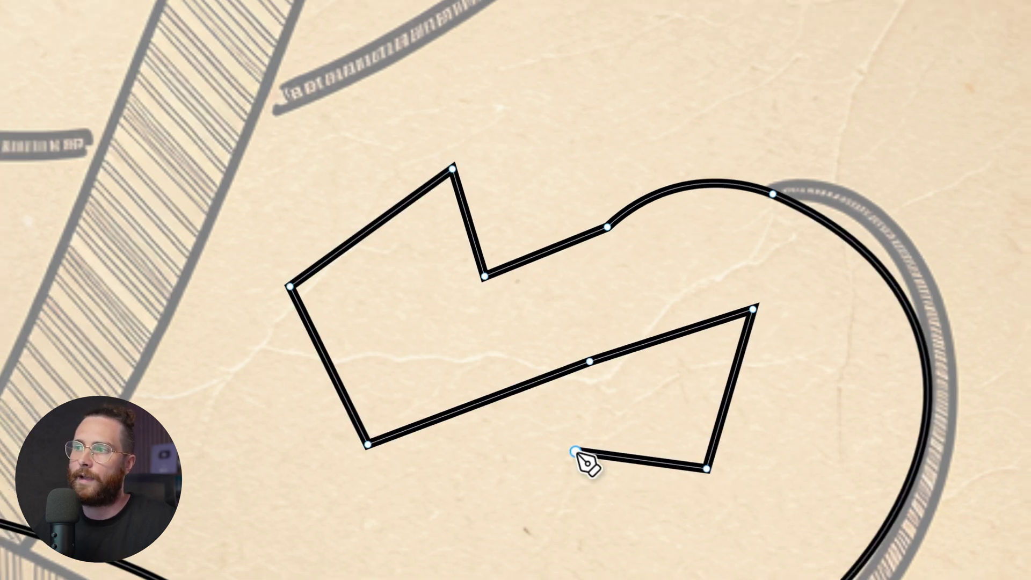
{"action": "left_click", "coordinate": [575, 452]}
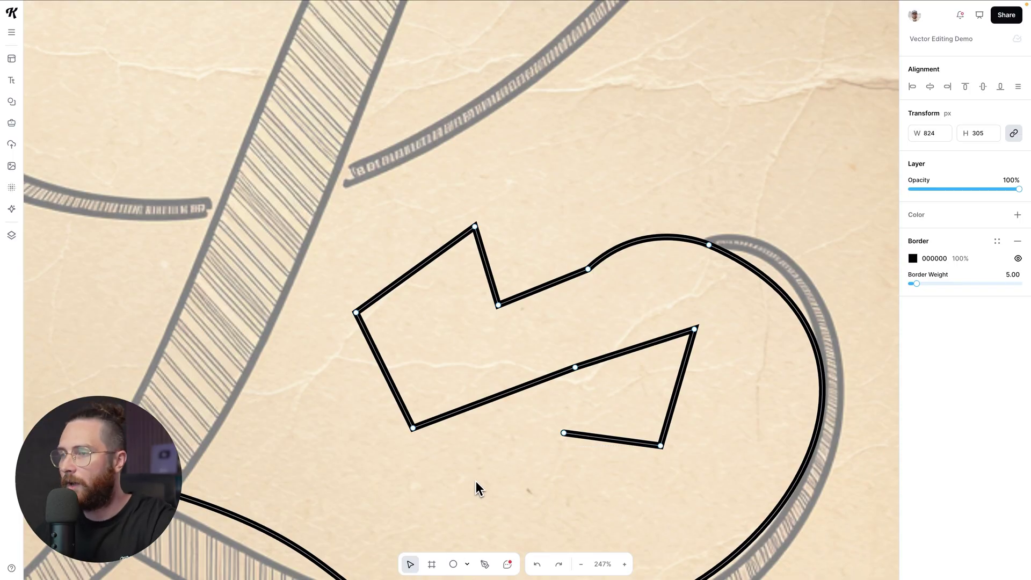
- Resume the open path with the Pen tool, add four more corner points below the zigzag, and exit path editing
{"action": "key", "text": "p"}
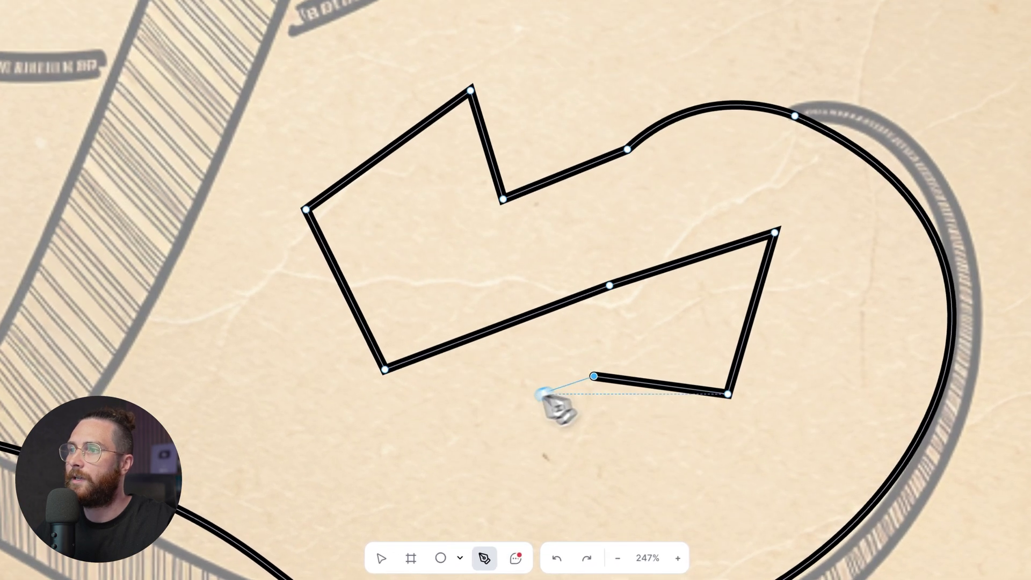
{"action": "left_click", "coordinate": [506, 451]}
{"action": "left_click", "coordinate": [564, 483]}
{"action": "left_click", "coordinate": [701, 438]}
{"action": "left_click", "coordinate": [472, 488]}
{"action": "scroll", "coordinate": [349, 473], "scroll_direction": "down", "scroll_amount": 2}
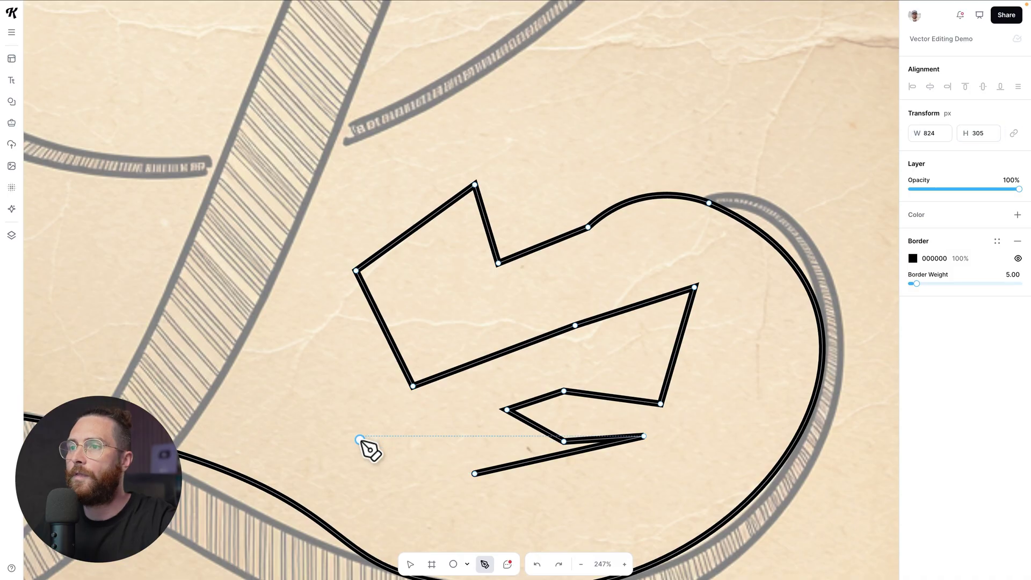
{"action": "key", "text": "Escape"}
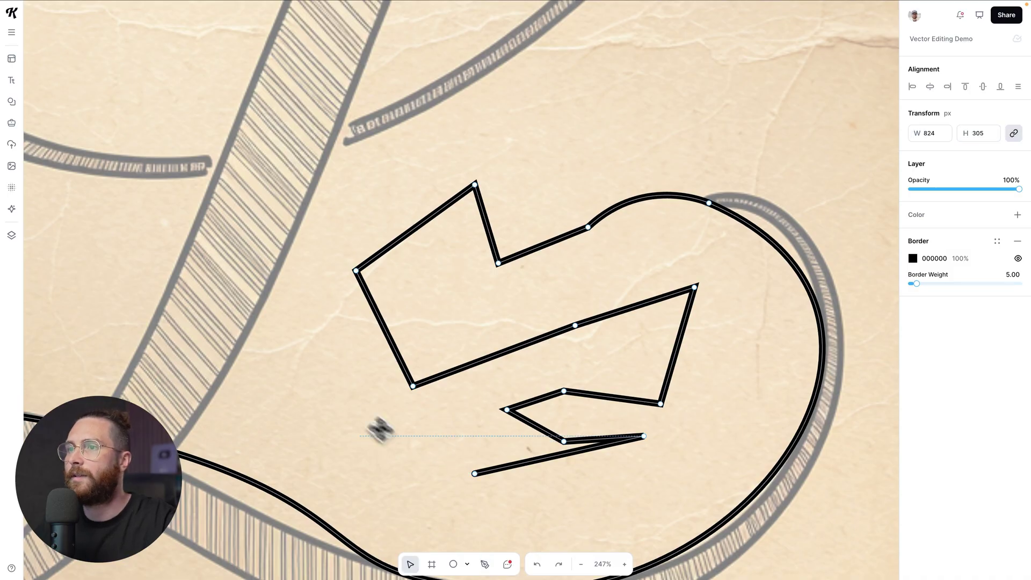
{"action": "key", "text": "Escape"}
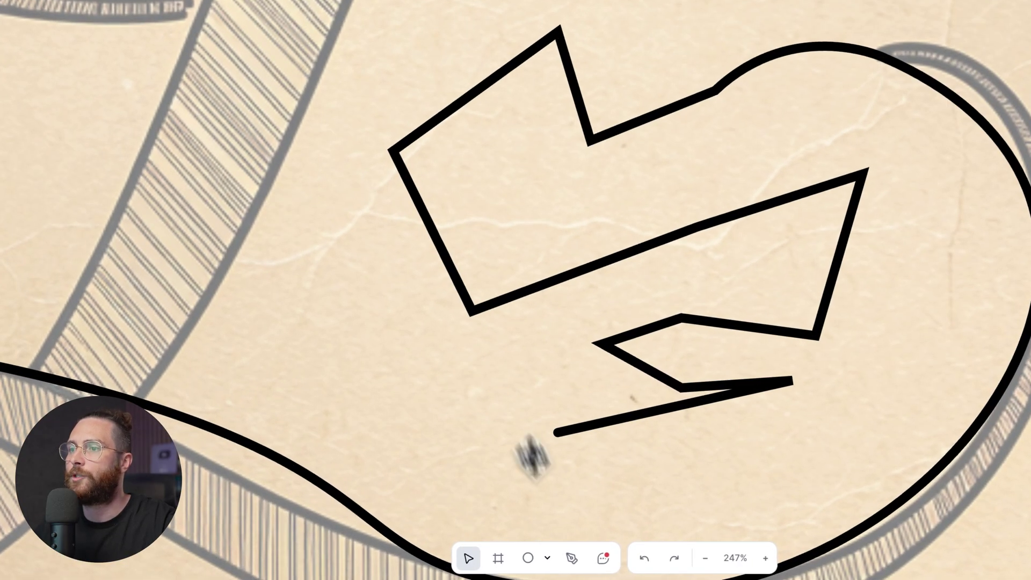
- Draw a separate short path of straight segments across the zigzag with the Pen tool and delete it
{"action": "left_click", "coordinate": [573, 558]}
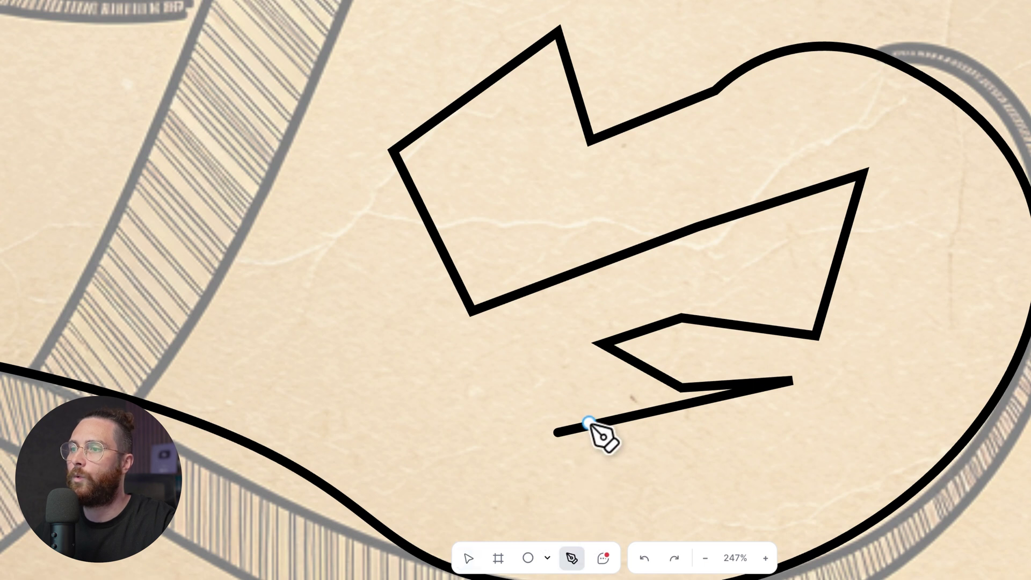
{"action": "left_click", "coordinate": [446, 259]}
{"action": "left_click", "coordinate": [519, 224]}
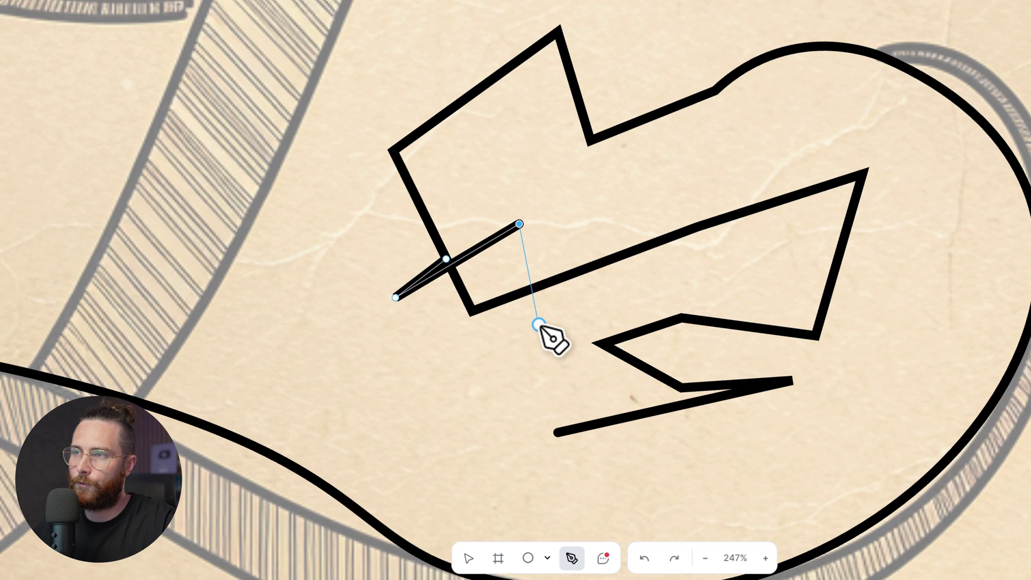
{"action": "key", "text": "Delete"}
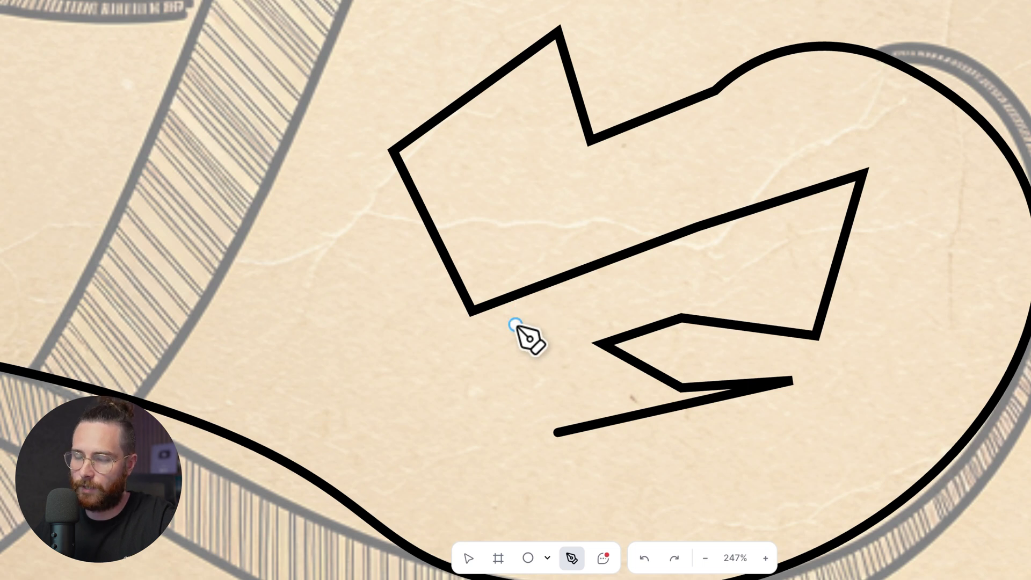
- Open the traced path for point editing to resume it from the zigzag's free end, and exit path editing
{"action": "key", "text": "v"}
{"action": "left_click", "coordinate": [521, 297]}
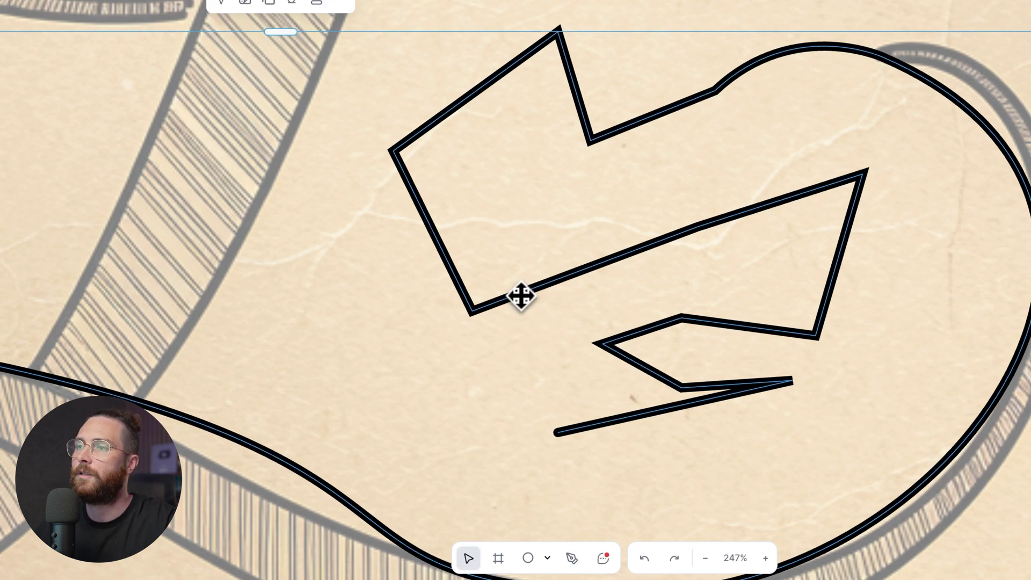
{"action": "double_click", "coordinate": [521, 297]}
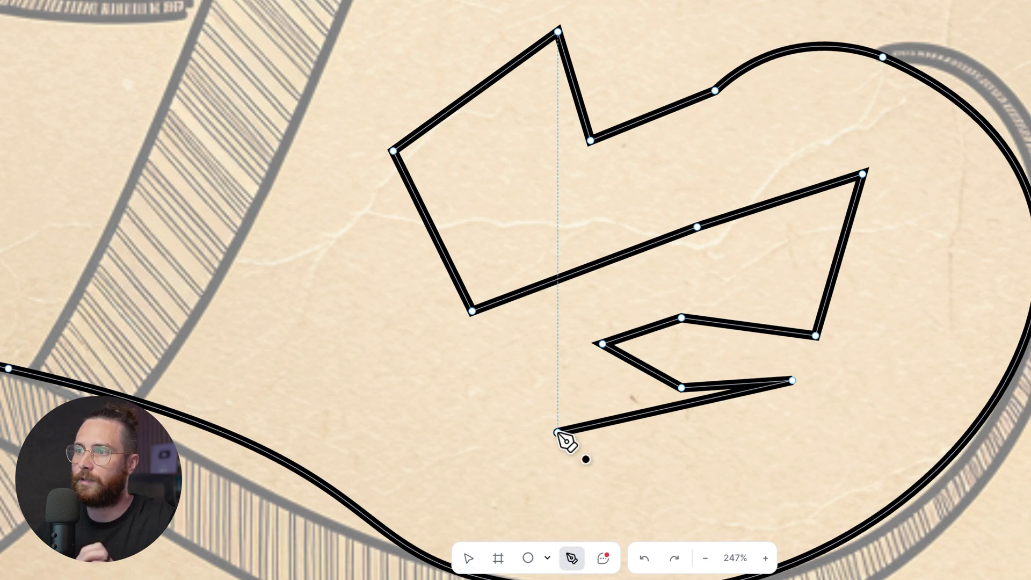
{"action": "key", "text": "Escape"}
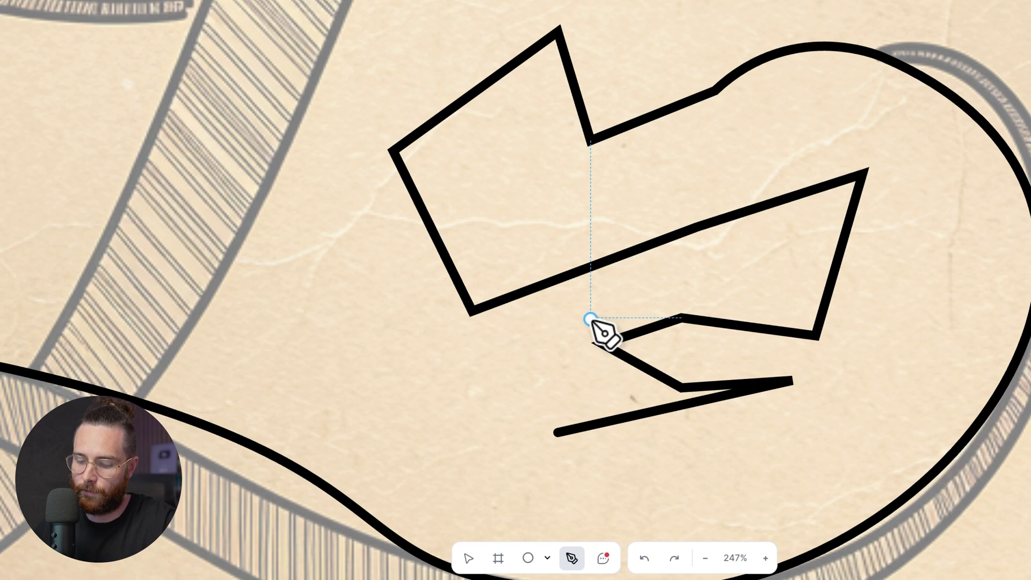
{"action": "key", "text": "Escape"}
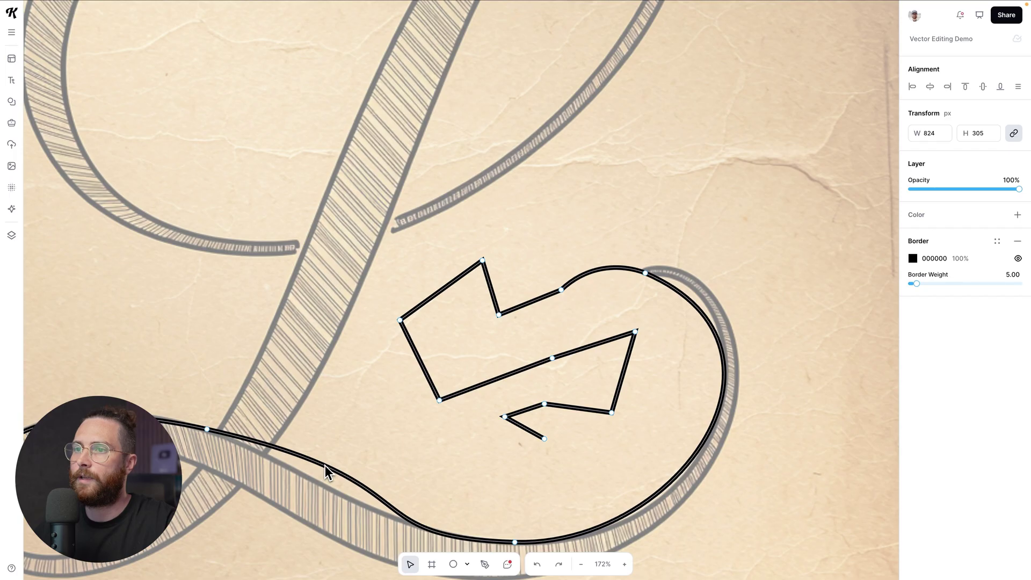
- Add a point on the tail between the stem crossing and its lowest point, move it onto the sketched edge, and adjust its handle
{"action": "left_click", "coordinate": [325, 466]}
{"action": "left_click_drag", "start_coordinate": [325, 468], "coordinate": [318, 484]}
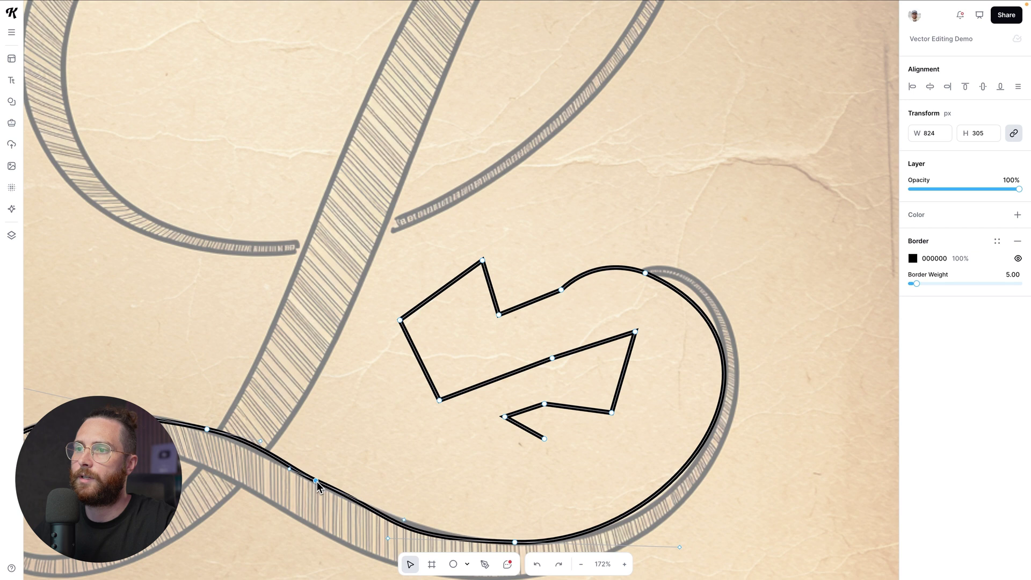
{"action": "left_click_drag", "start_coordinate": [403, 520], "coordinate": [411, 513]}
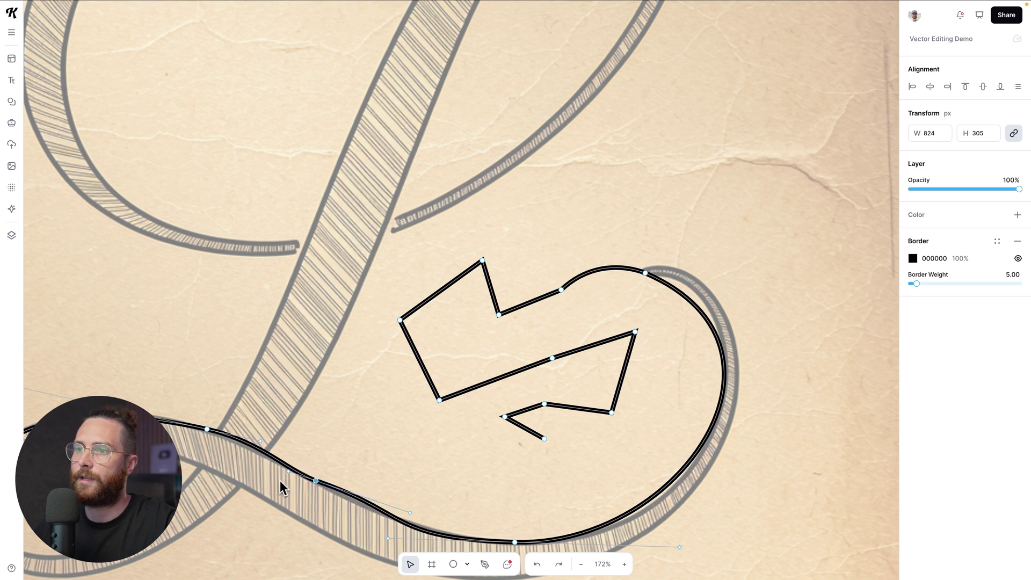
- Open the finished L on the Pen Tool Complete artboard for point editing and examine how its anchor points are placed
{"action": "scroll", "coordinate": [293, 486], "scroll_direction": "down", "scroll_amount": 3}
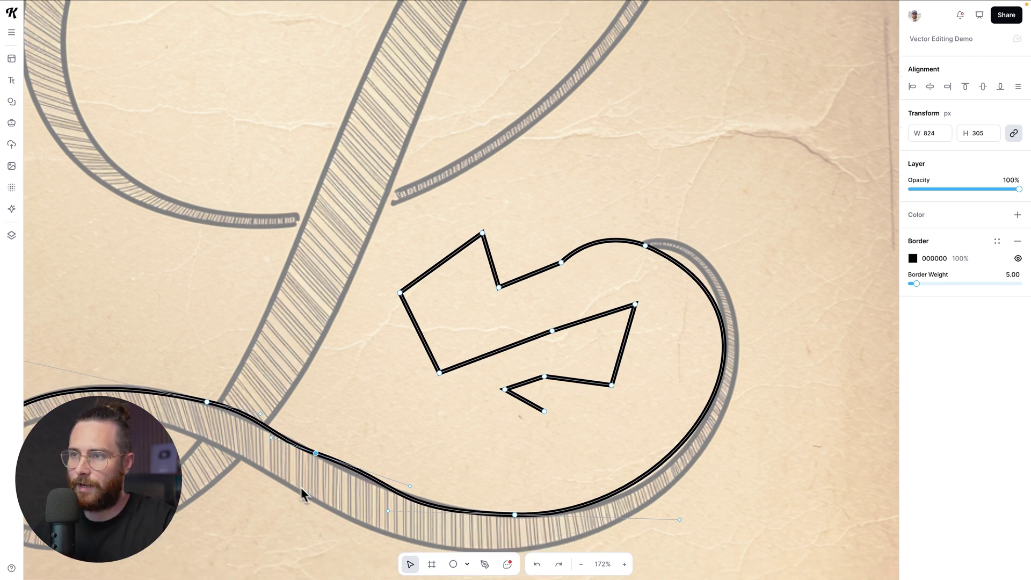
{"action": "scroll", "coordinate": [302, 498], "scroll_direction": "down", "scroll_amount": 5}
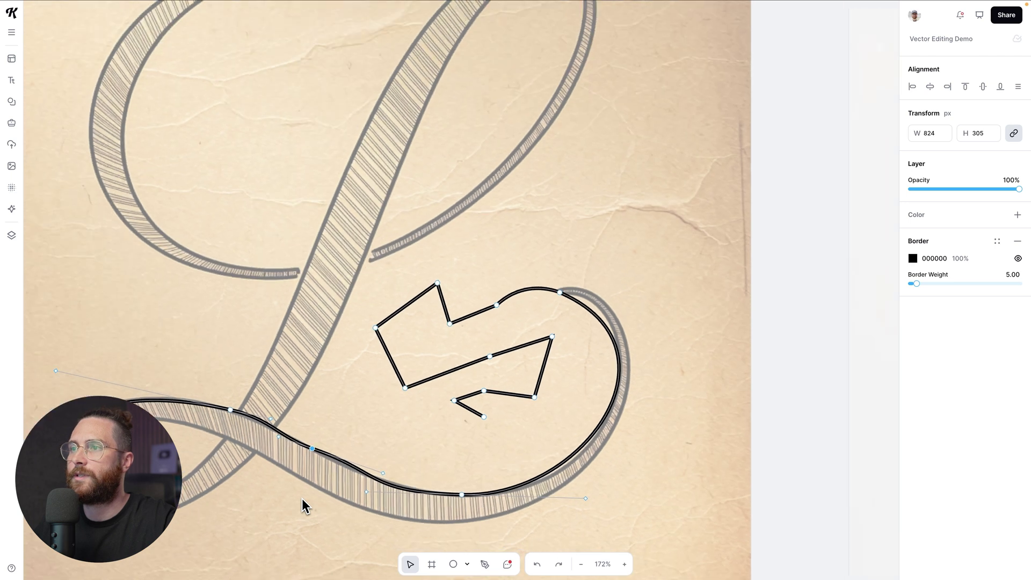
{"action": "scroll", "coordinate": [301, 499], "scroll_direction": "down", "scroll_amount": 5}
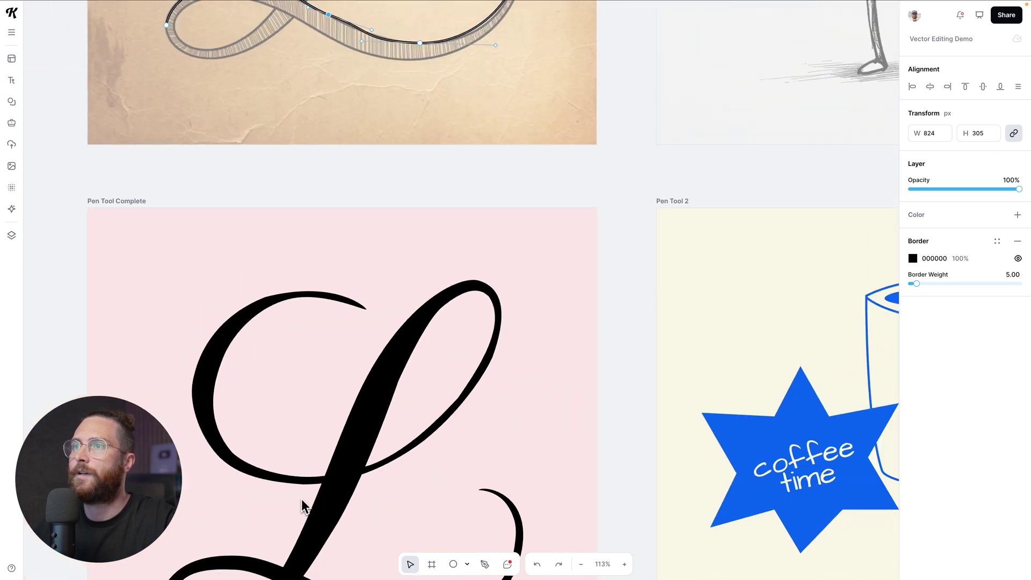
{"action": "scroll", "coordinate": [319, 503], "scroll_direction": "up", "scroll_amount": 10}
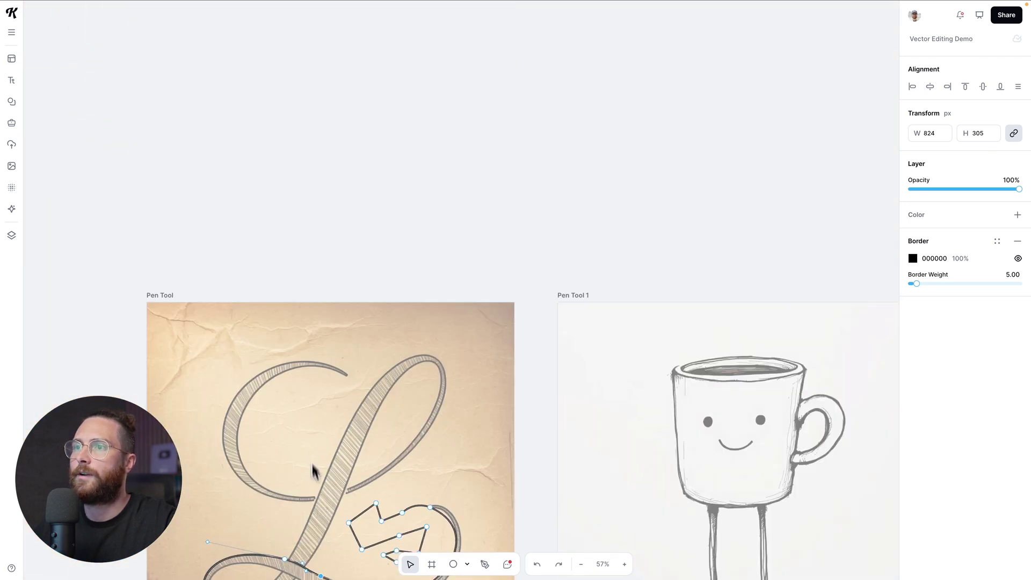
{"action": "scroll", "coordinate": [322, 459], "scroll_direction": "down", "scroll_amount": 10}
{"action": "left_click", "coordinate": [317, 329]}
{"action": "double_click", "coordinate": [428, 370]}
{"action": "scroll", "coordinate": [431, 378], "scroll_direction": "up", "scroll_amount": 3}
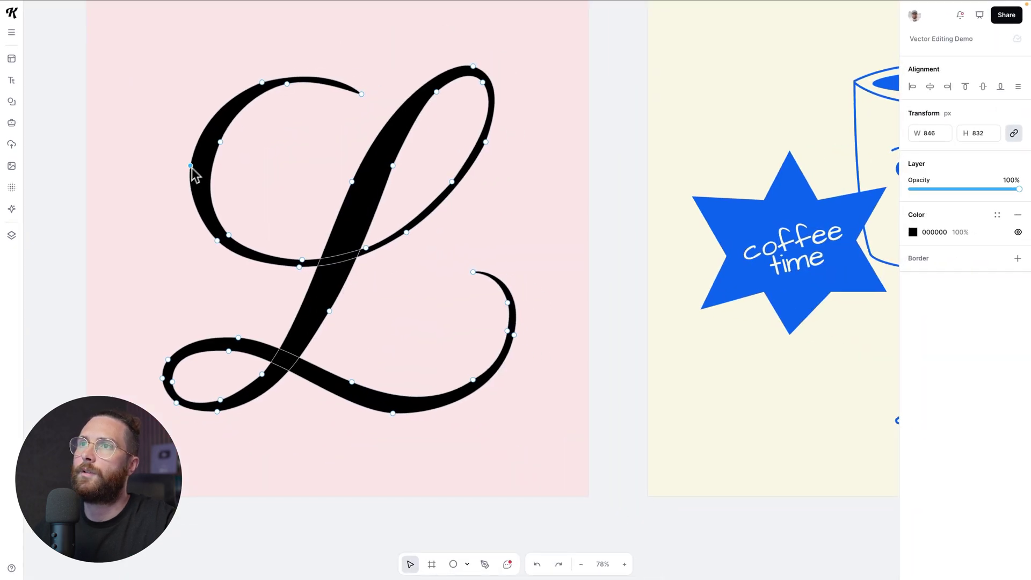
{"action": "scroll", "coordinate": [270, 349], "scroll_direction": "up", "scroll_amount": 10}
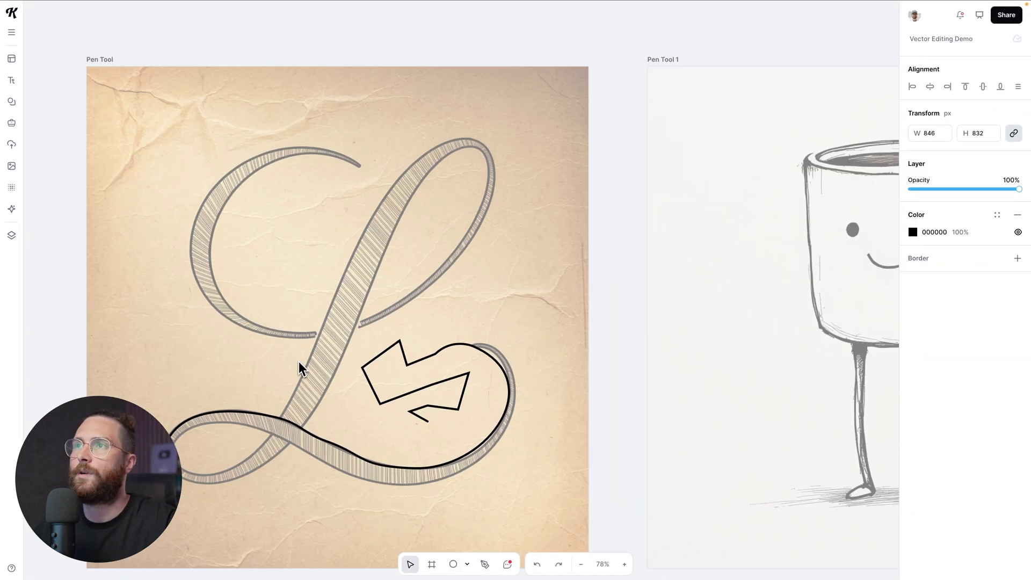
{"action": "scroll", "coordinate": [423, 397], "scroll_direction": "down", "scroll_amount": 10}
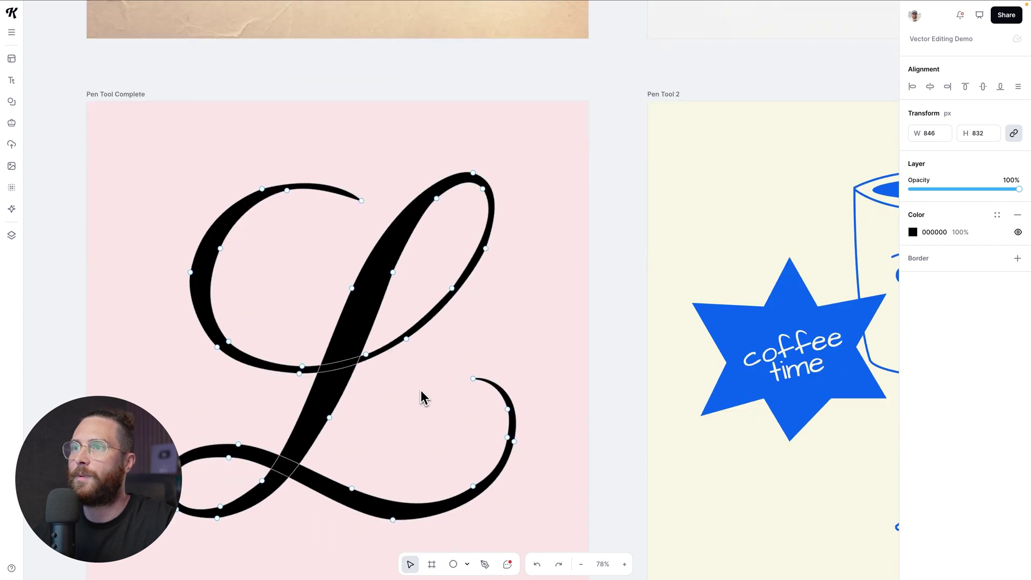
{"action": "scroll", "coordinate": [423, 397], "scroll_direction": "down", "scroll_amount": 1}
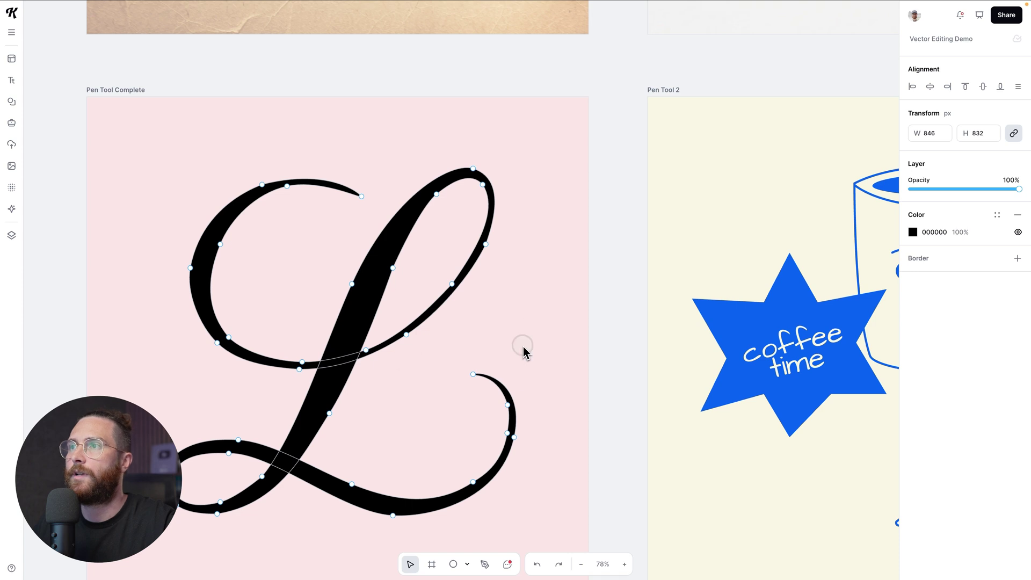
{"action": "scroll", "coordinate": [612, 336], "scroll_direction": "up", "scroll_amount": 3}
{"action": "scroll", "coordinate": [613, 336], "scroll_direction": "down", "scroll_amount": 3}
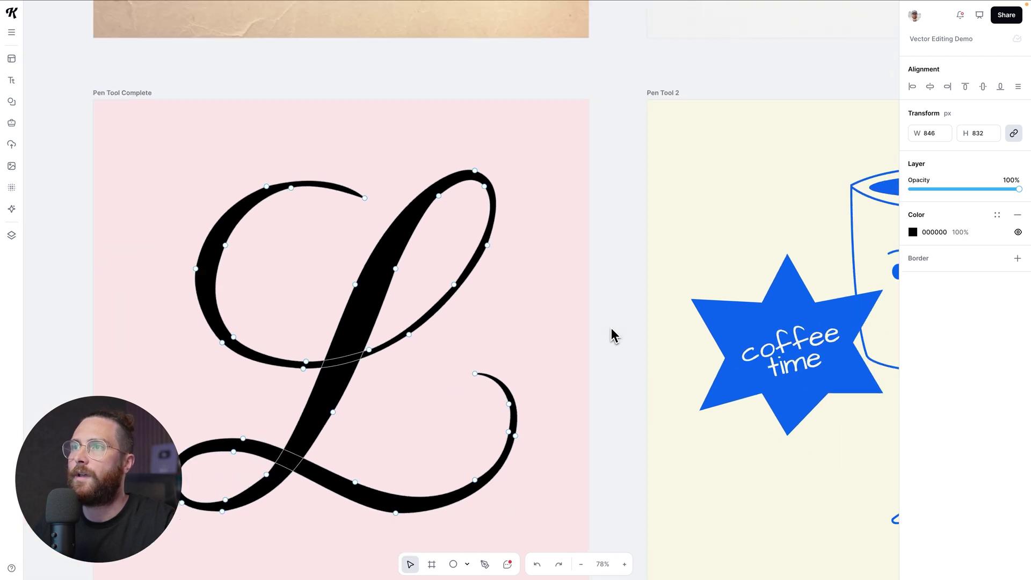
- Try moving the right-edge point of the finished L's stem outward, undo it, and move the left-edge point outward
{"action": "left_click_drag", "start_coordinate": [395, 269], "coordinate": [422, 269]}
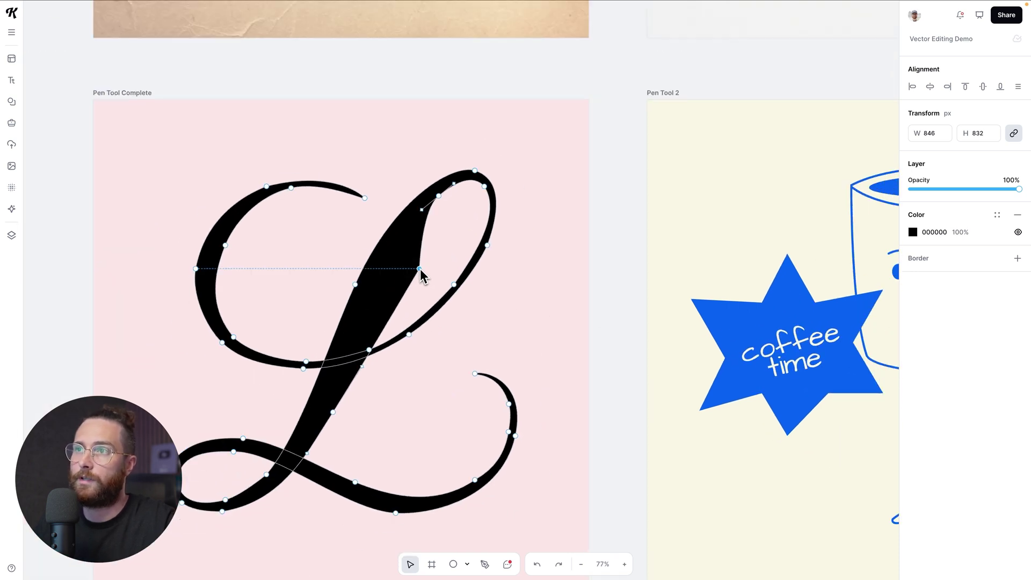
{"action": "key", "text": "ctrl+z"}
{"action": "left_click_drag", "start_coordinate": [359, 285], "coordinate": [341, 285]}
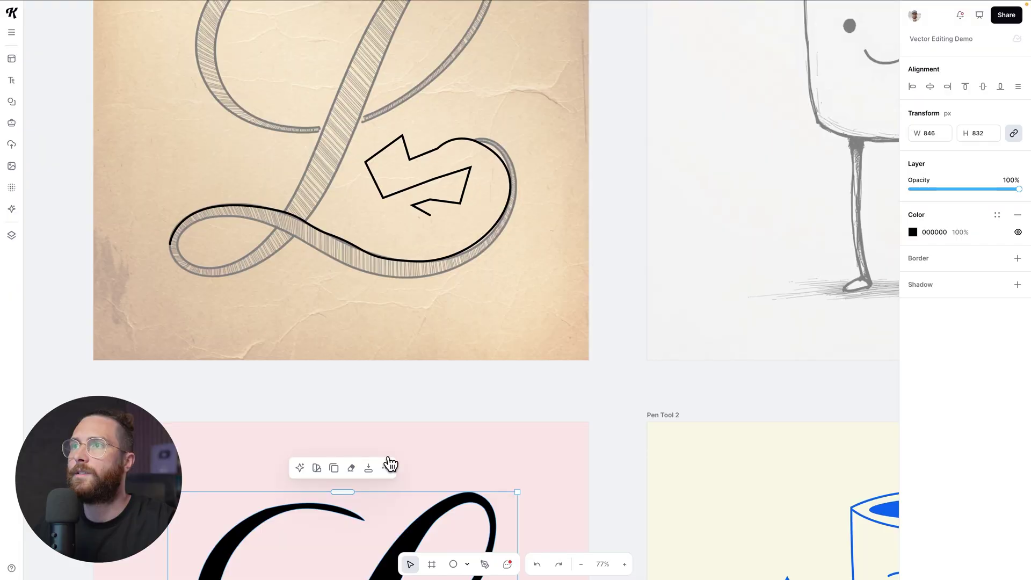
- Delete the black practice path drawn over the sketched L on the Pen Tool artboard
{"action": "scroll", "coordinate": [387, 463], "scroll_direction": "up", "scroll_amount": 2}
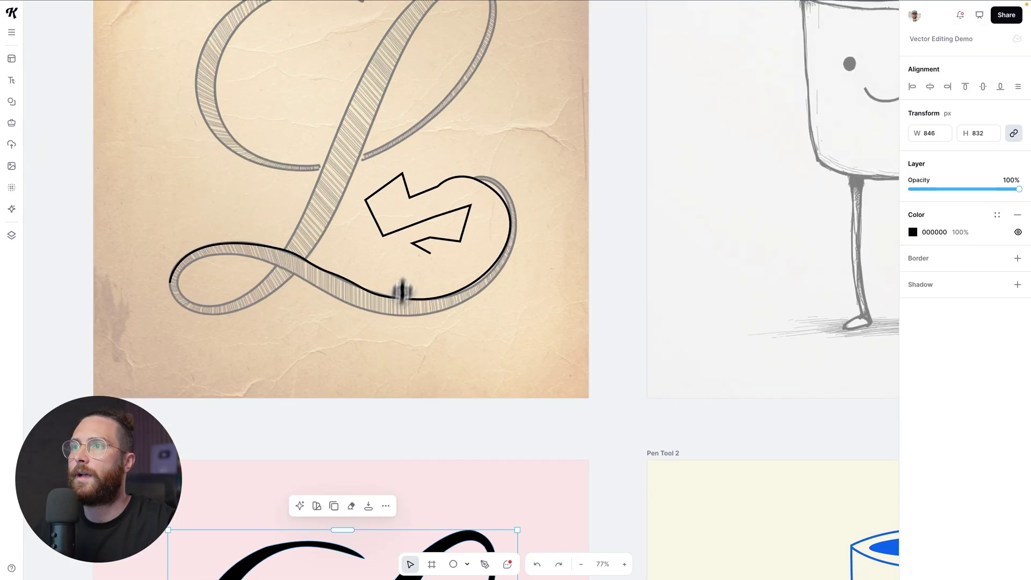
{"action": "left_click", "coordinate": [403, 291]}
{"action": "key", "text": "Delete"}
{"action": "scroll", "coordinate": [425, 279], "scroll_direction": "up", "scroll_amount": 5}
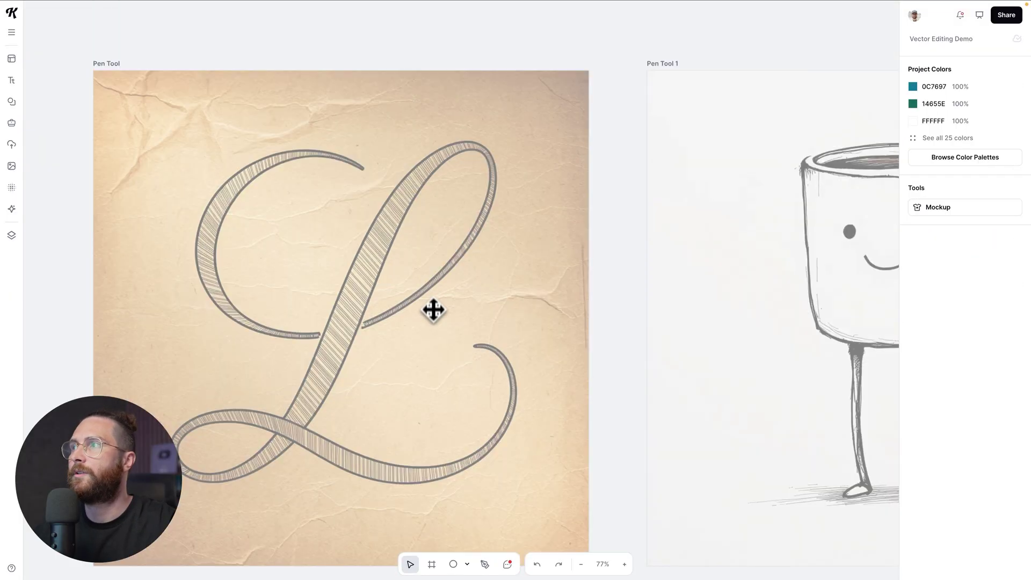
- On the Pen Tool 1 artboard, trace the mug body with the Pen tool down its left side, along the curved base and up to the rim's right end
{"action": "scroll", "coordinate": [433, 310], "scroll_direction": "right", "scroll_amount": 10}
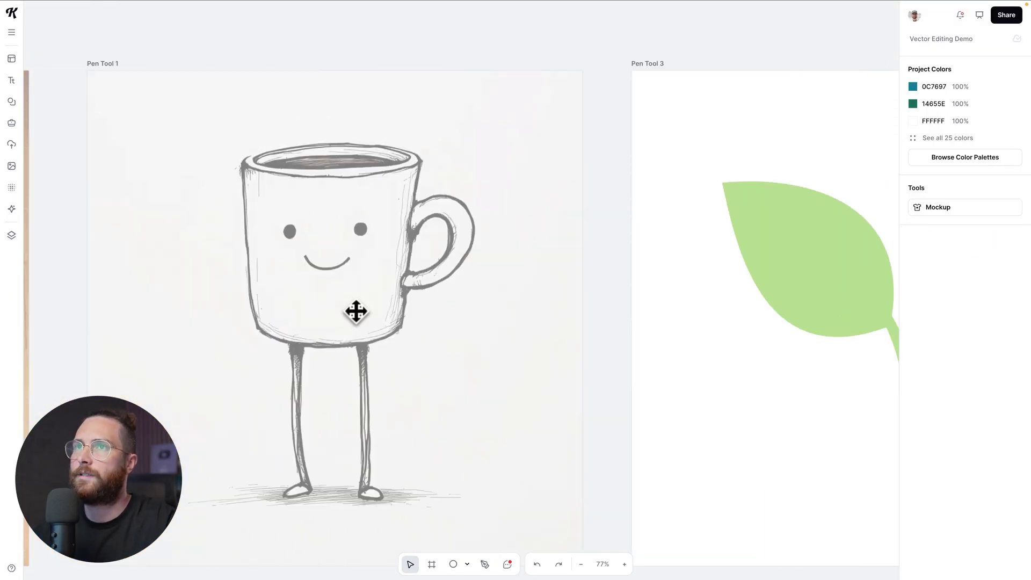
{"action": "scroll", "coordinate": [356, 311], "scroll_direction": "left", "scroll_amount": 2}
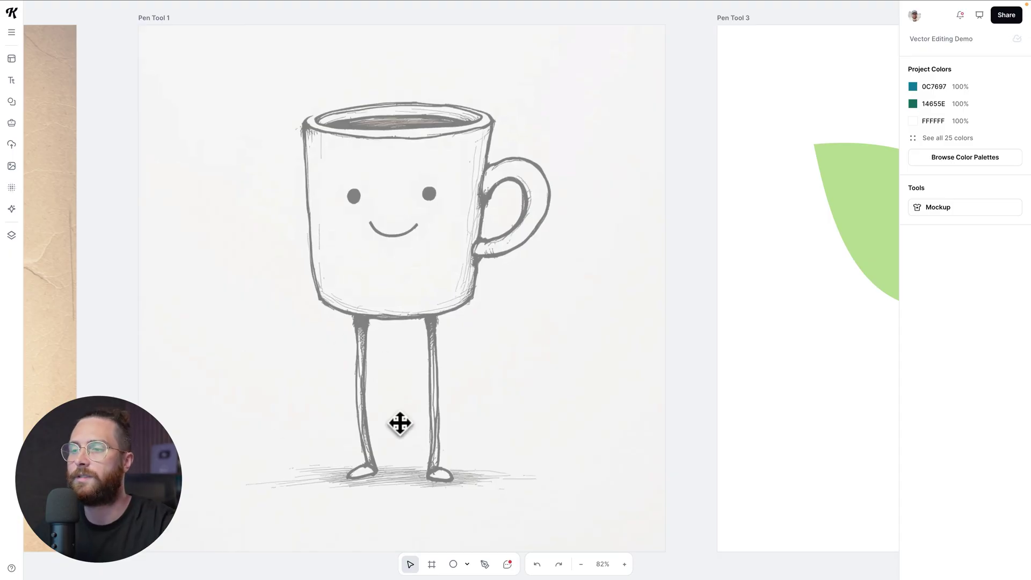
{"action": "left_click", "coordinate": [484, 564]}
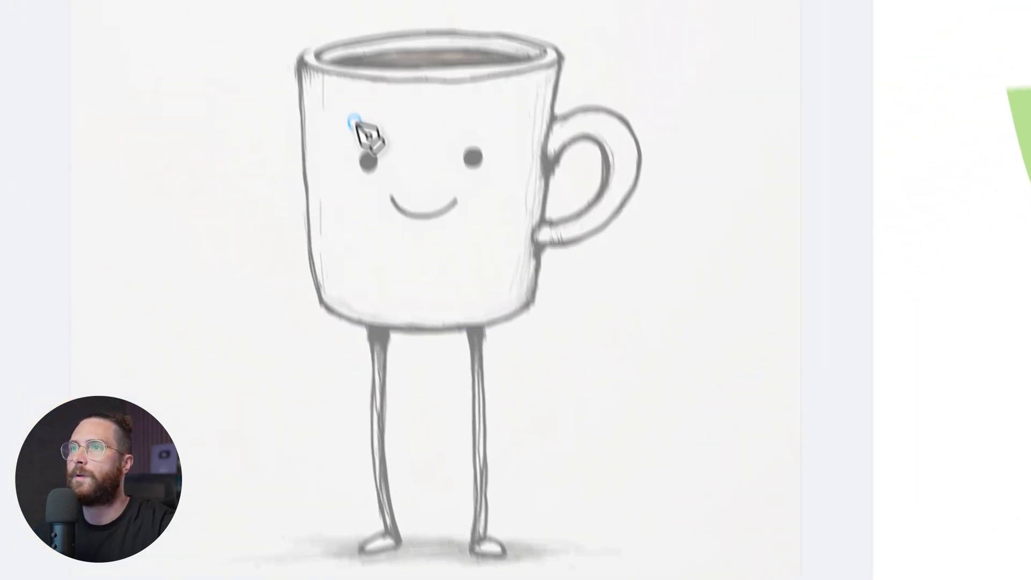
{"action": "left_click_drag", "start_coordinate": [330, 354], "coordinate": [347, 370]}
{"action": "left_click_drag", "start_coordinate": [540, 354], "coordinate": [583, 318]}
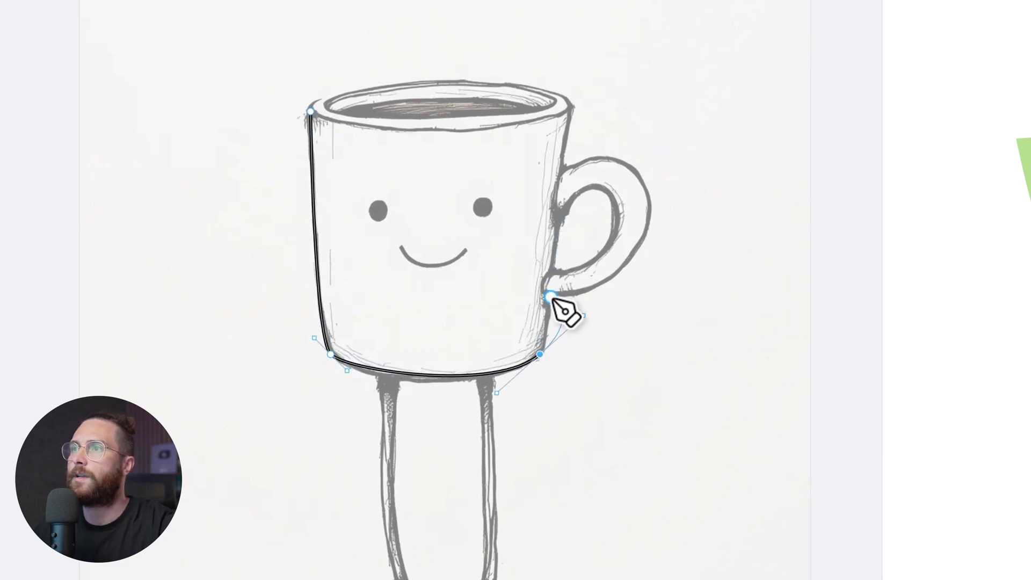
{"action": "left_click", "coordinate": [539, 355]}
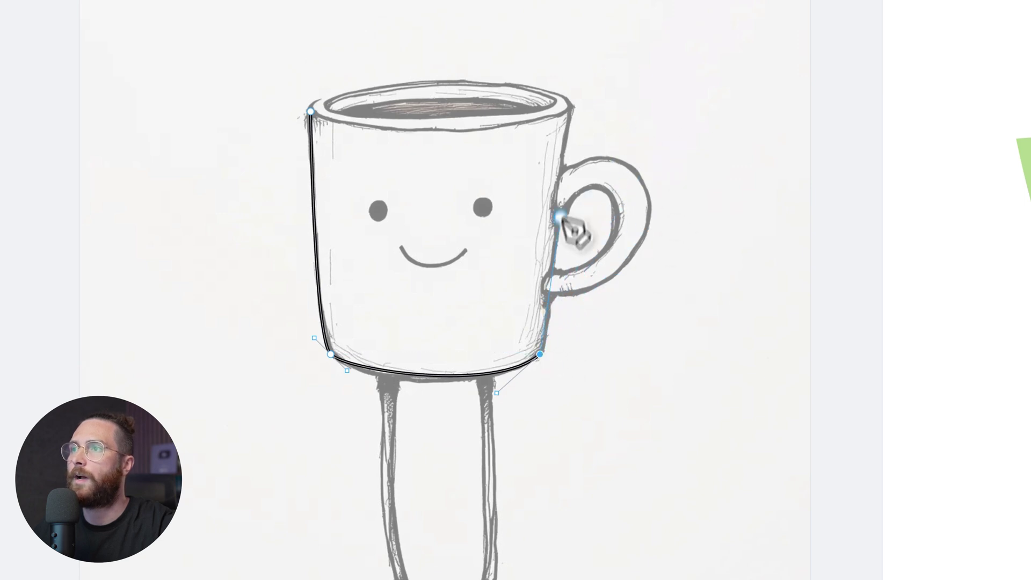
{"action": "left_click", "coordinate": [571, 108]}
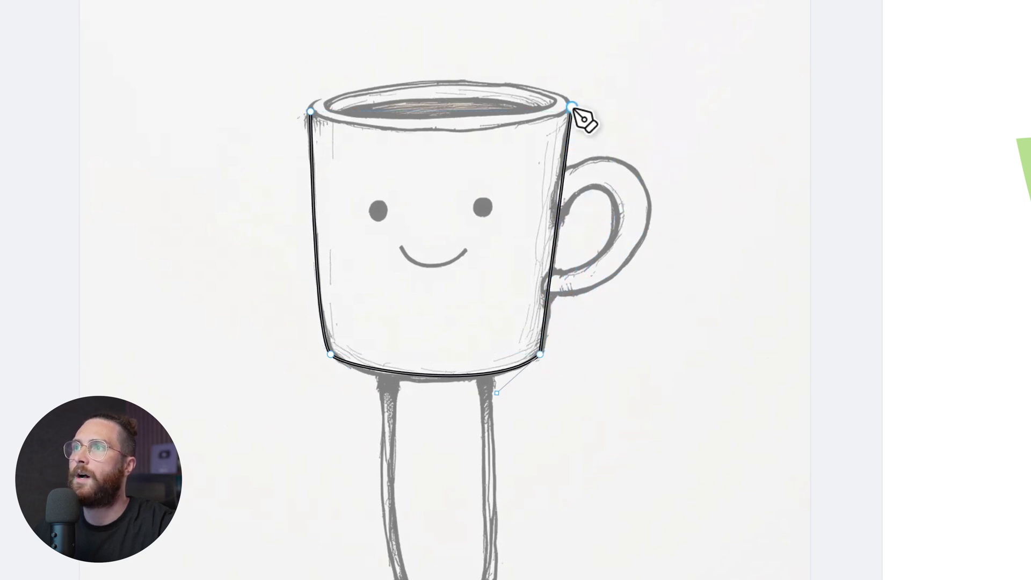
{"action": "key", "text": "Escape"}
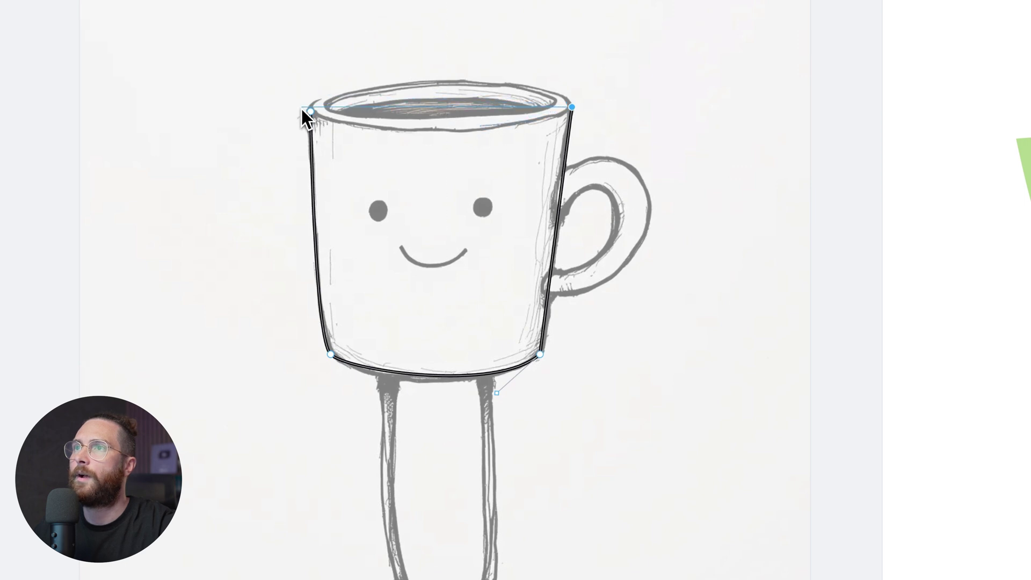
- Close the mug outline with a curve along the rim's back edge, add a point there to fit the sketch, and exit path editing
{"action": "left_click_drag", "start_coordinate": [312, 111], "coordinate": [338, 161]}
{"action": "key", "text": "Escape"}
{"action": "double_click", "coordinate": [398, 75]}
{"action": "left_click_drag", "start_coordinate": [399, 73], "coordinate": [516, 92]}
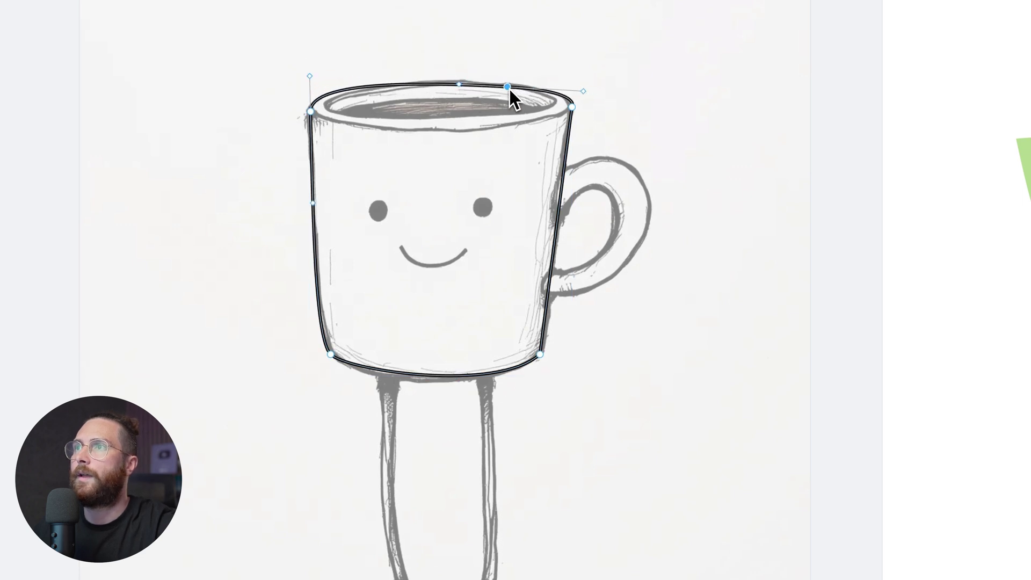
{"action": "key", "text": "Escape"}
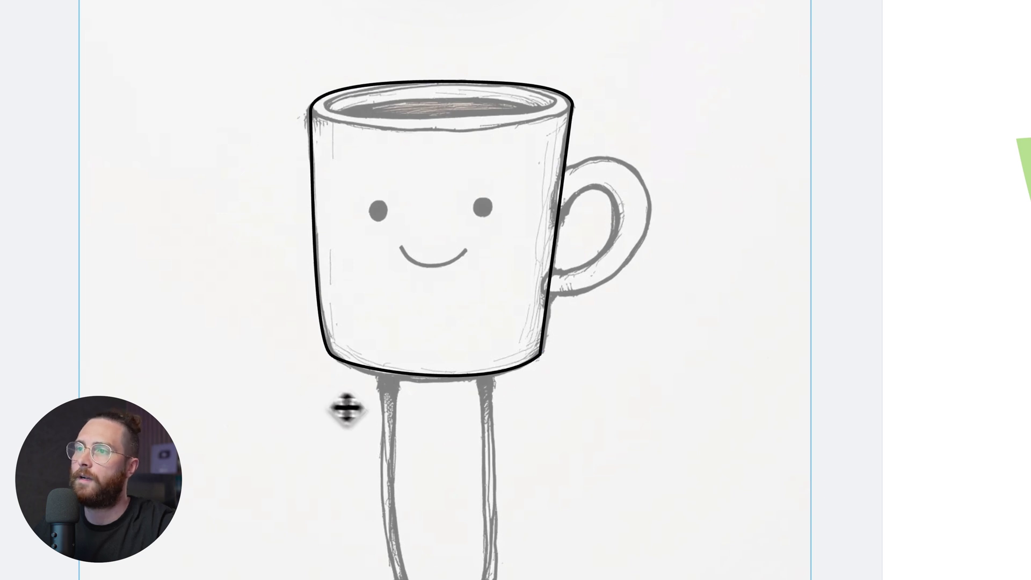
- Trace the mug's left leg with the Pen tool from the base down to the foot and back up, using curved points midway on both sides
{"action": "key", "text": "p"}
{"action": "scroll", "coordinate": [290, 274], "scroll_direction": "up", "scroll_amount": 3}
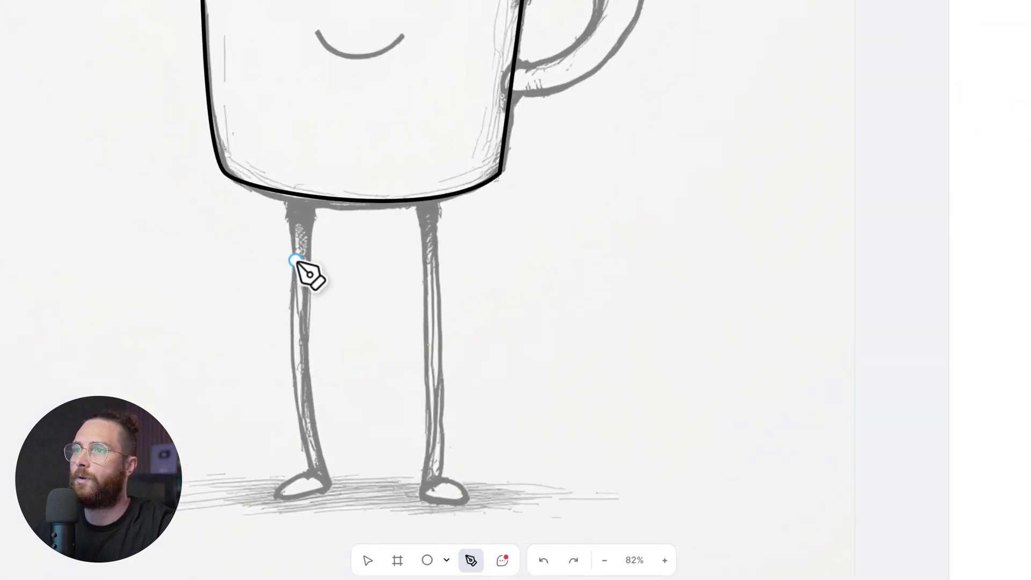
{"action": "left_click", "coordinate": [288, 194]}
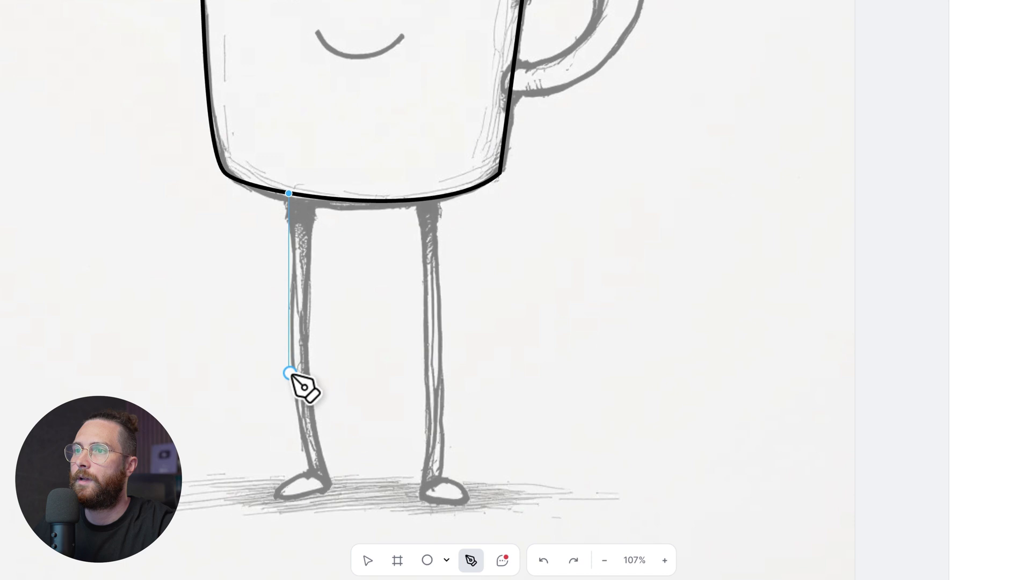
{"action": "left_click_drag", "start_coordinate": [294, 361], "coordinate": [289, 385]}
{"action": "left_click", "coordinate": [311, 468]}
{"action": "left_click", "coordinate": [332, 486]}
{"action": "left_click_drag", "start_coordinate": [311, 313], "coordinate": [323, 259]}
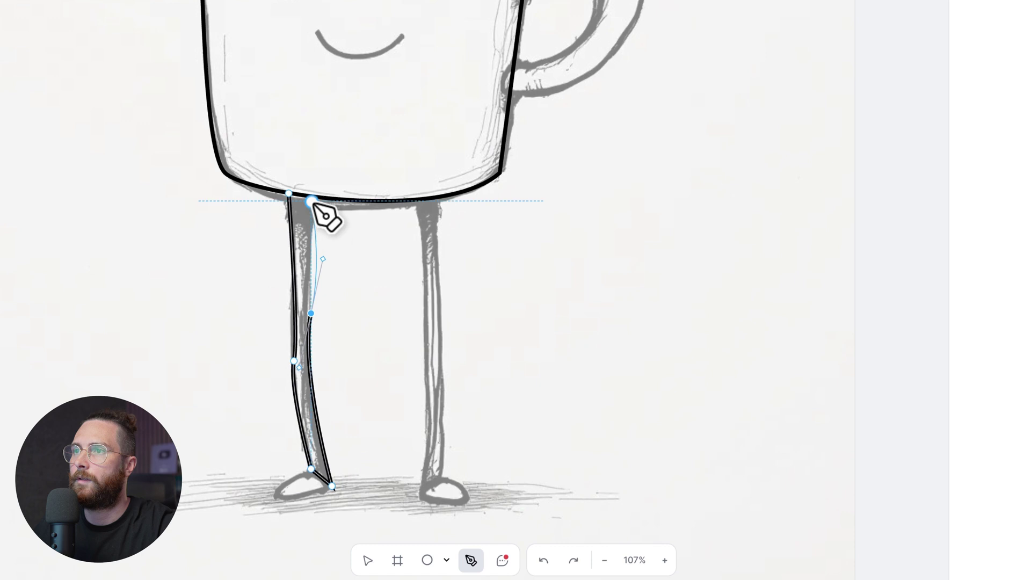
{"action": "left_click", "coordinate": [294, 194]}
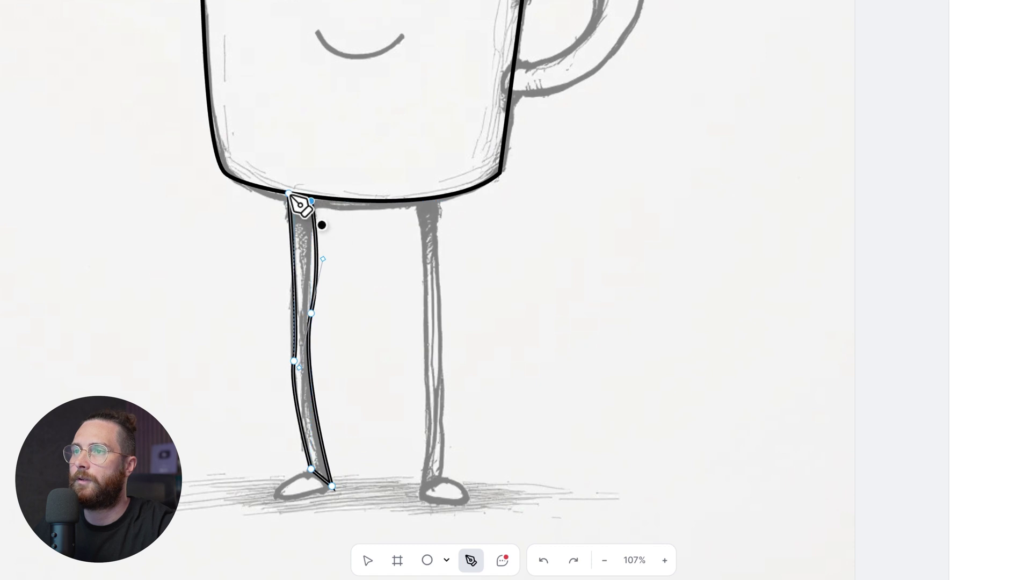
- Finish editing the mug's left leg path and add a red C55858 fill to the leg
{"action": "key", "text": "Escape"}
{"action": "key", "text": "v"}
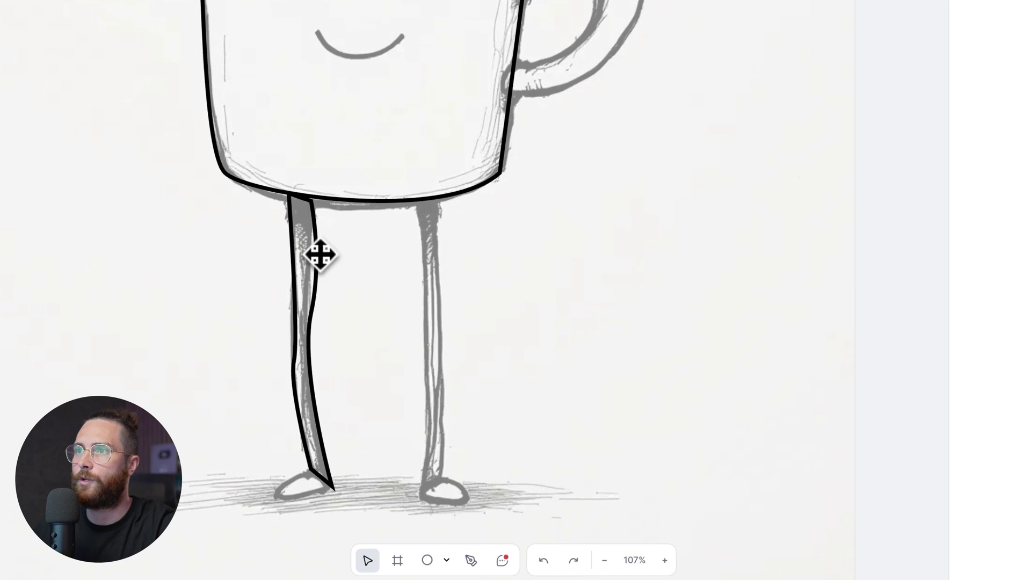
{"action": "left_click", "coordinate": [320, 255]}
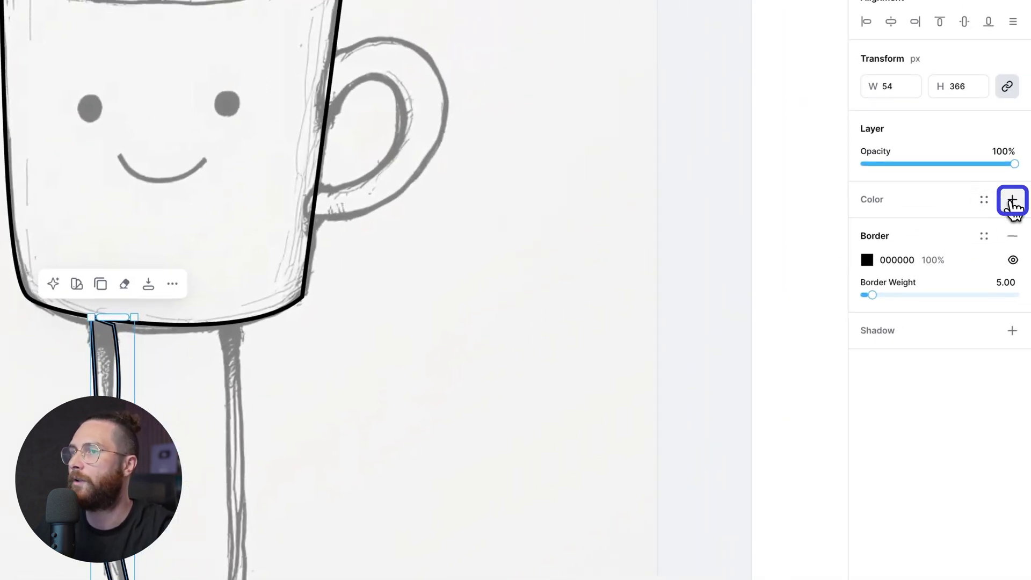
{"action": "left_click", "coordinate": [1012, 200]}
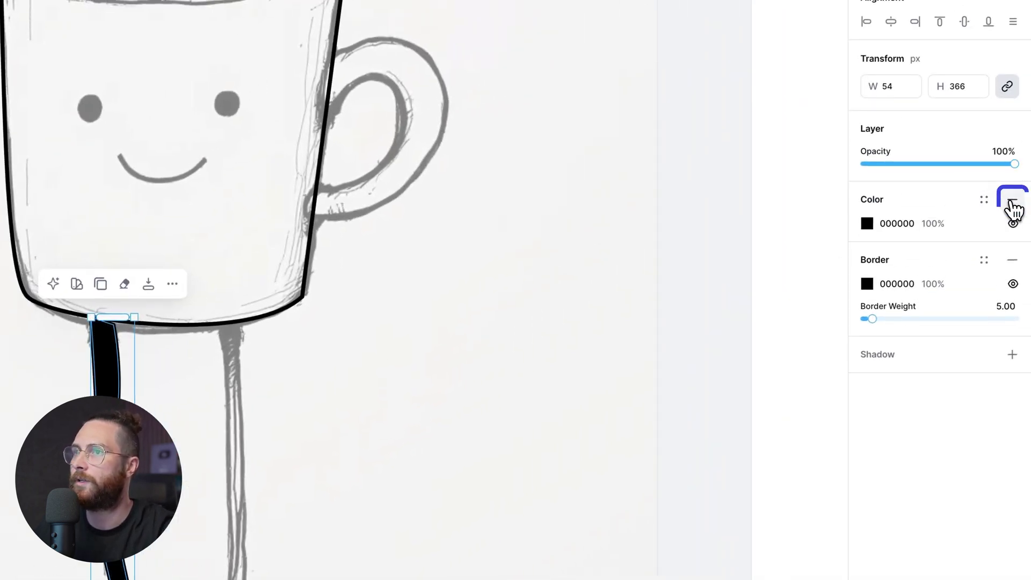
{"action": "left_click", "coordinate": [867, 223]}
{"action": "left_click", "coordinate": [758, 287]}
{"action": "left_click", "coordinate": [834, 282]}
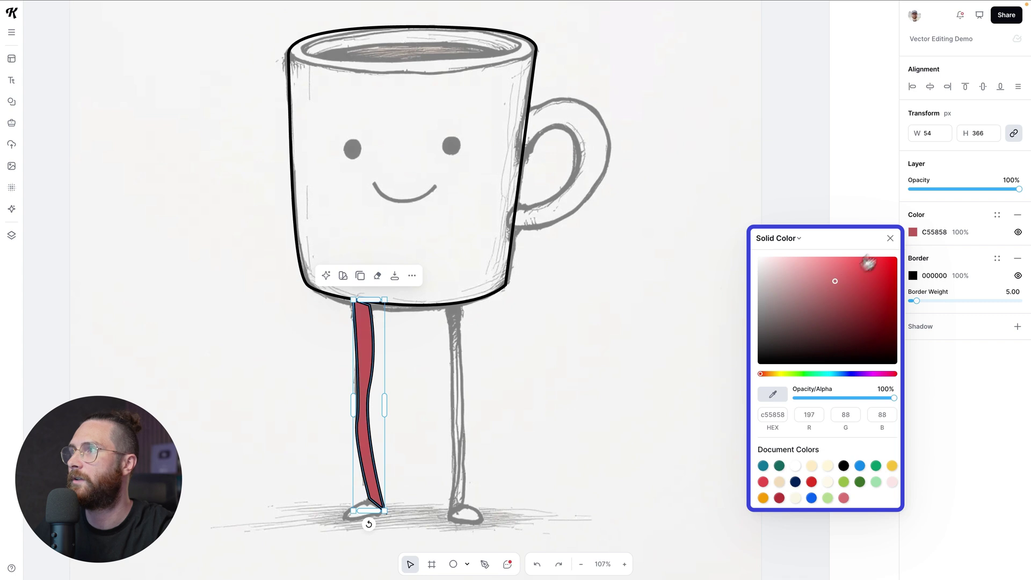
- Remove the left leg's border and shift the leg slightly up against the mug's base
{"action": "left_click", "coordinate": [890, 238]}
{"action": "left_click", "coordinate": [1017, 259]}
{"action": "left_click_drag", "start_coordinate": [371, 352], "coordinate": [371, 347]}
- Change the left leg's fill to the brighter red F45252
{"action": "left_click", "coordinate": [912, 234]}
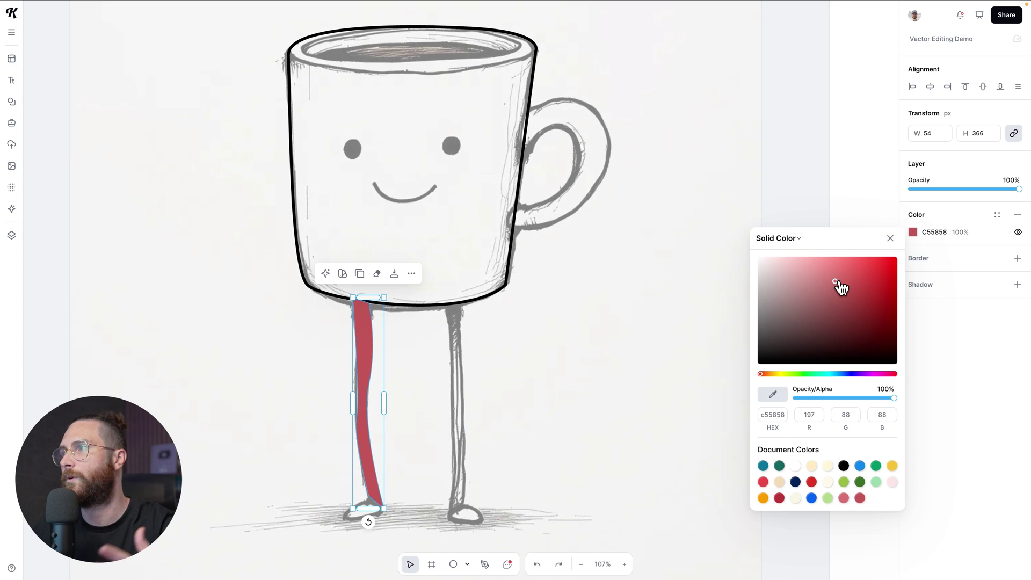
{"action": "mouse_move", "coordinate": [837, 282]}
{"action": "left_mouse_down"}
{"action": "mouse_move", "coordinate": [857, 280]}
{"action": "mouse_move", "coordinate": [859, 293]}
{"action": "mouse_move", "coordinate": [832, 273]}
{"action": "left_mouse_up"}
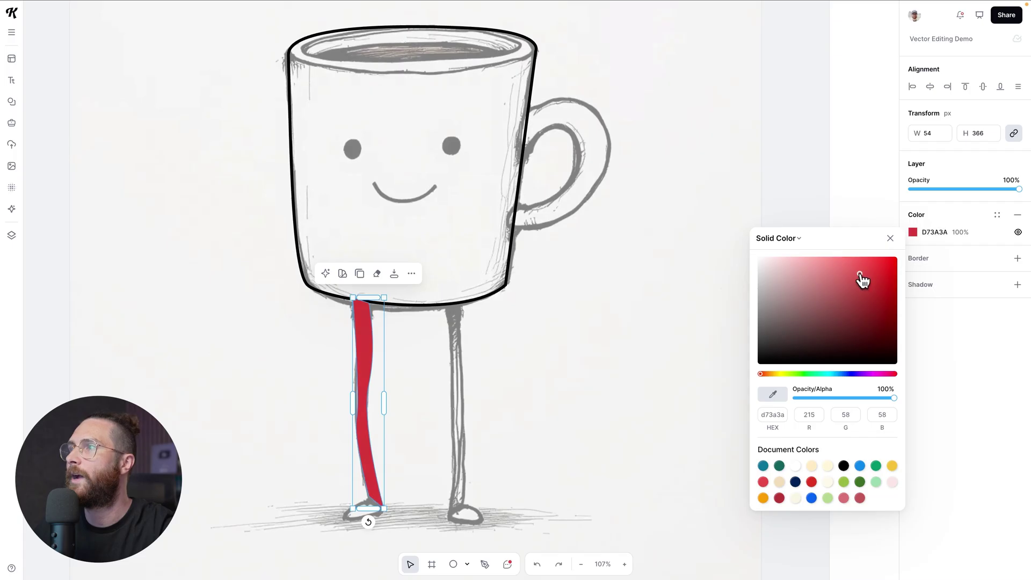
{"action": "mouse_move", "coordinate": [863, 281]}
{"action": "left_mouse_down"}
{"action": "mouse_move", "coordinate": [870, 290]}
{"action": "mouse_move", "coordinate": [839, 279]}
{"action": "mouse_move", "coordinate": [859, 269]}
{"action": "mouse_move", "coordinate": [877, 277]}
{"action": "mouse_move", "coordinate": [862, 272]}
{"action": "left_mouse_up"}
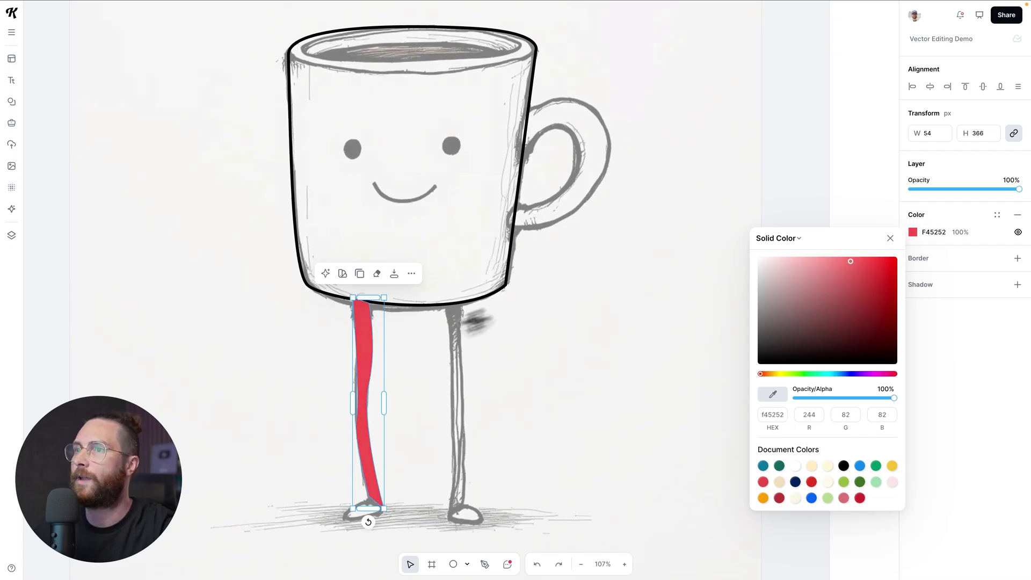
- Add a point on the left leg's right edge just below the mug, adjust the curve there, and exit path editing
{"action": "scroll", "coordinate": [361, 331], "scroll_direction": "up", "scroll_amount": 2}
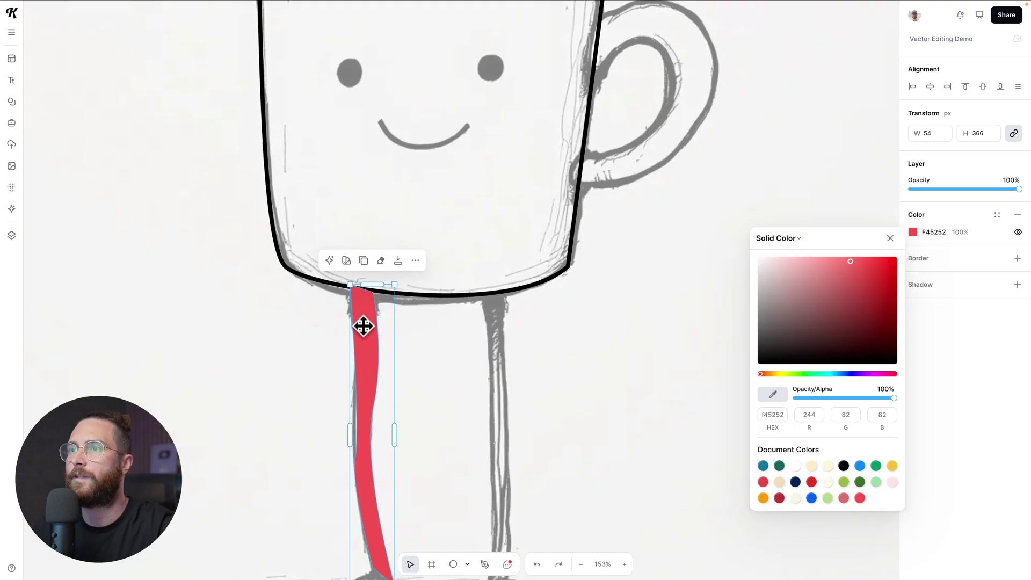
{"action": "left_click", "coordinate": [363, 326]}
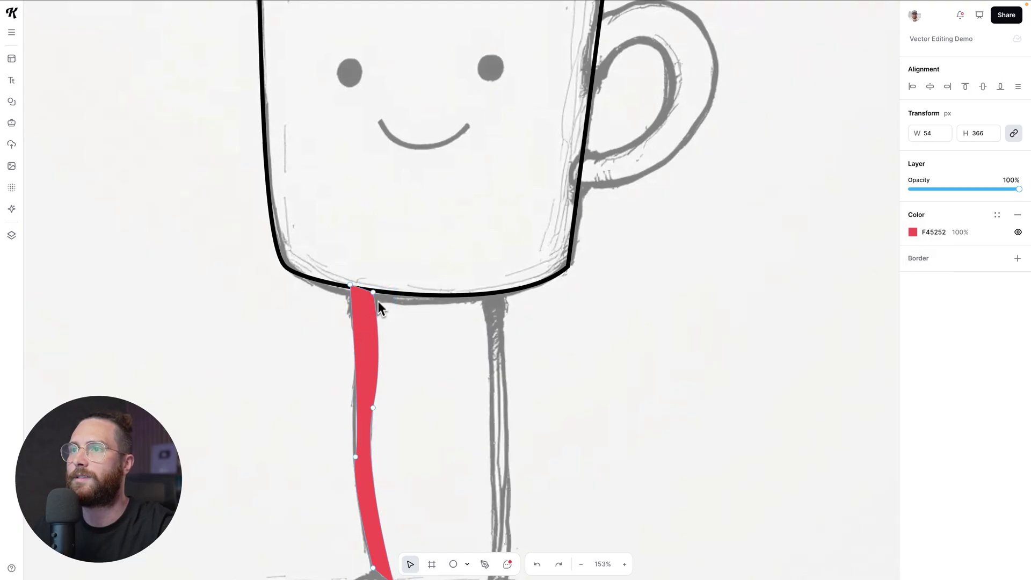
{"action": "left_click_drag", "start_coordinate": [374, 295], "coordinate": [384, 328]}
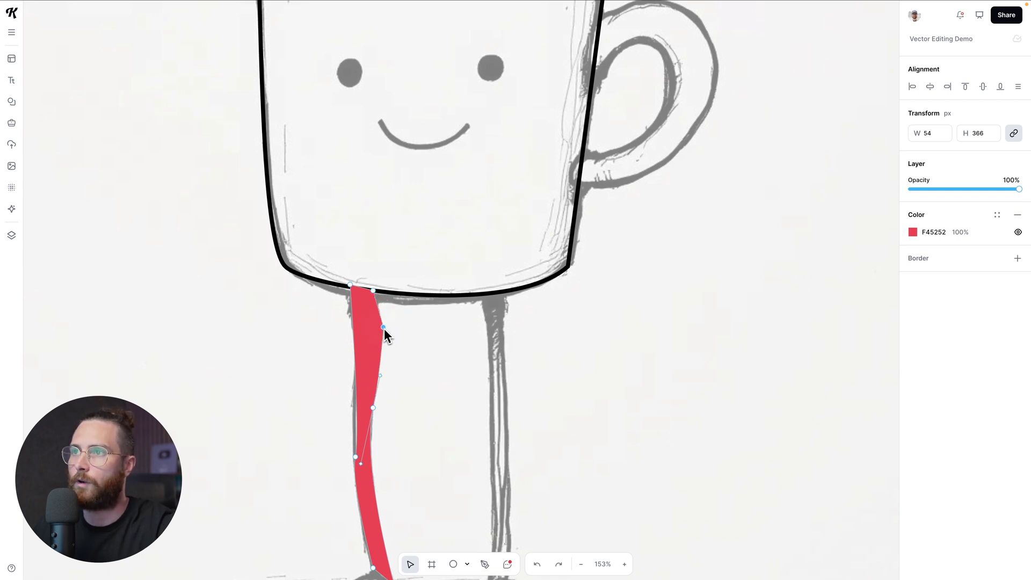
{"action": "left_click_drag", "start_coordinate": [385, 329], "coordinate": [373, 323]}
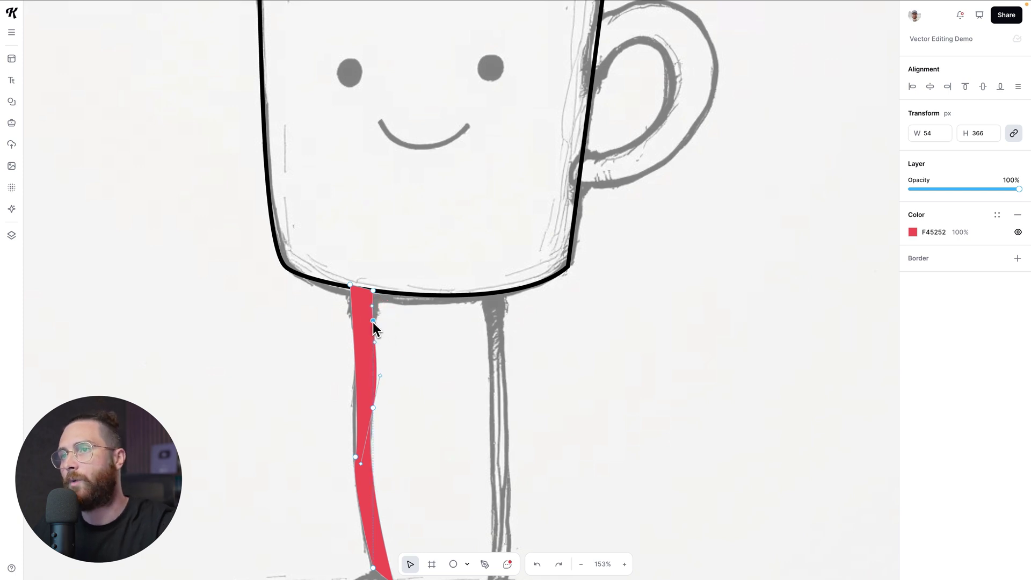
{"action": "left_click", "coordinate": [404, 351]}
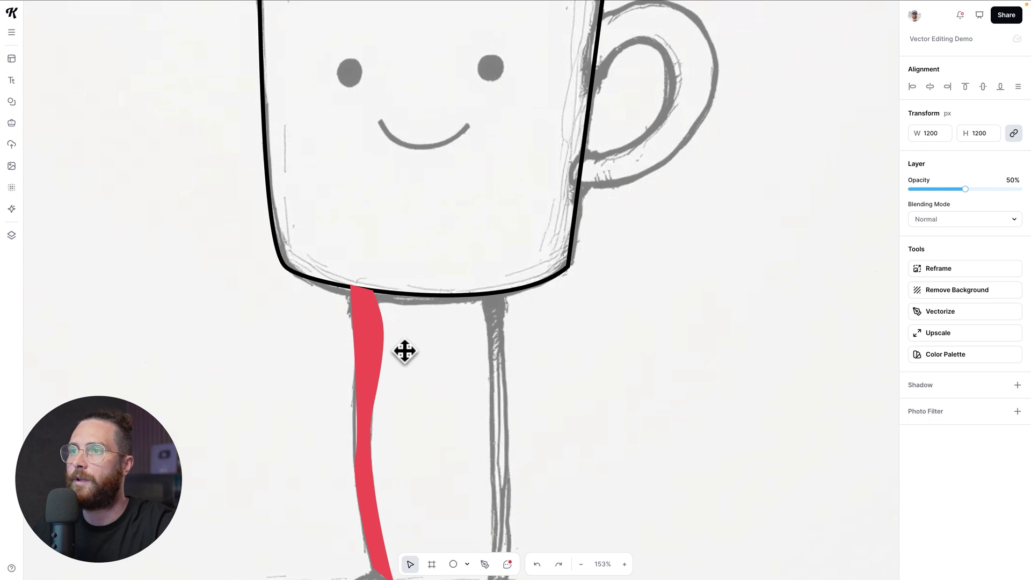
- Draw black ellipses over both of the mug's sketched eyes with the ellipse shape tool
{"action": "scroll", "coordinate": [404, 352], "scroll_direction": "down", "scroll_amount": 3}
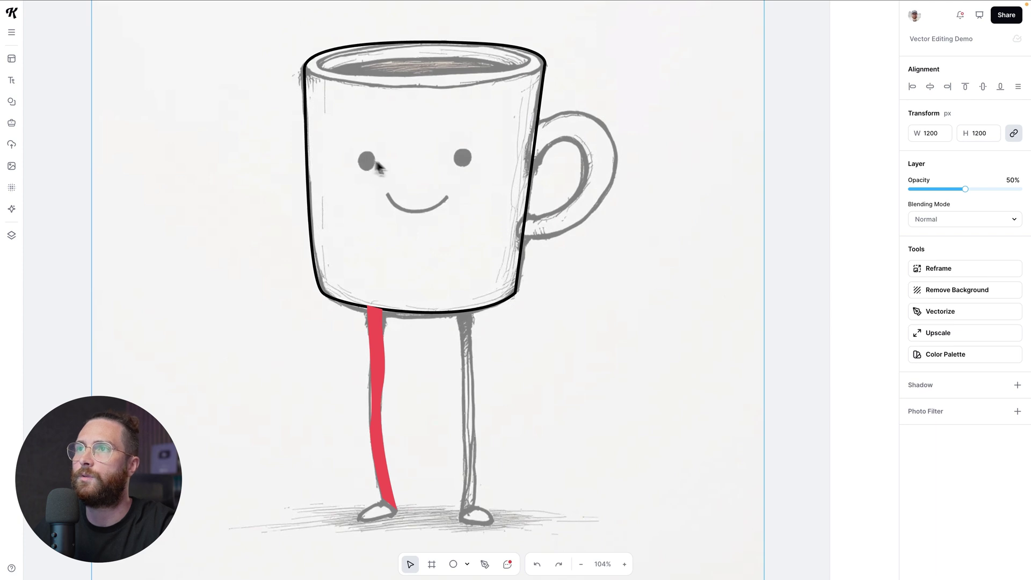
{"action": "left_click", "coordinate": [453, 564]}
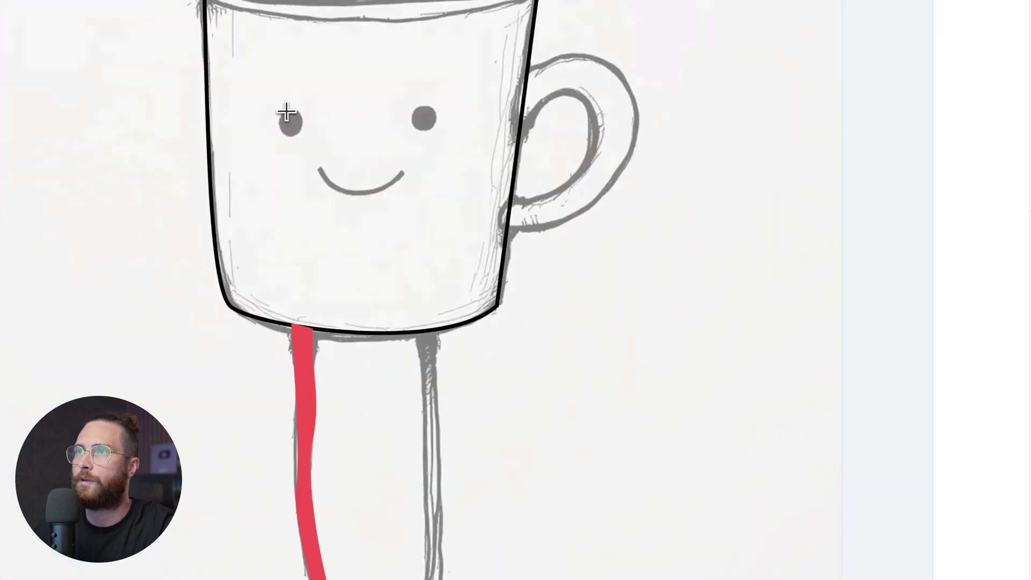
{"action": "mouse_move", "coordinate": [308, 136]}
{"action": "left_mouse_down"}
{"action": "mouse_move", "coordinate": [292, 122]}
{"action": "mouse_move", "coordinate": [430, 129]}
{"action": "left_mouse_up"}
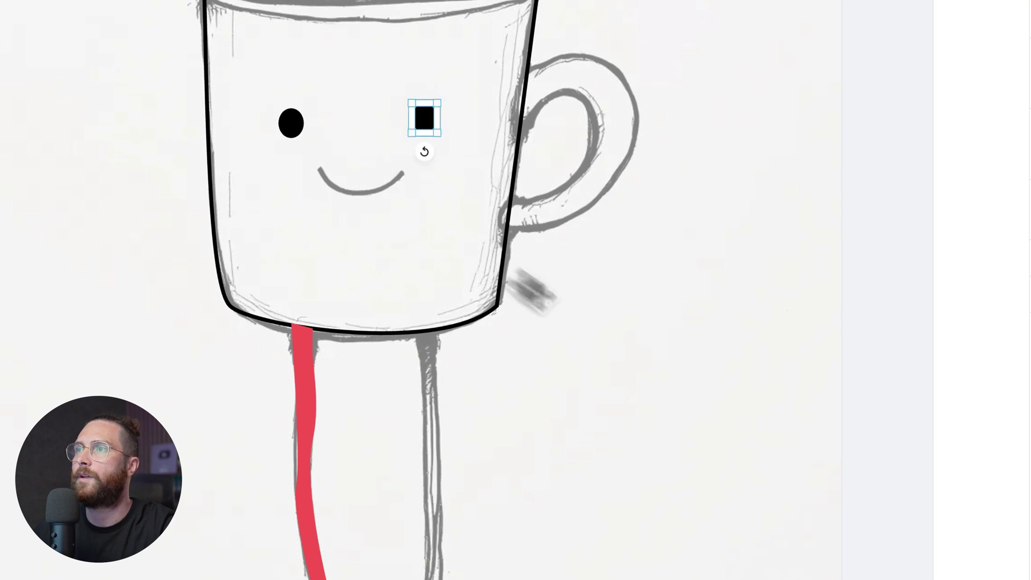
{"action": "key", "text": "Escape"}
- Examine the legs of the finished blue "coffee time" mug, including their anchor points and their fill and border settings
{"action": "scroll", "coordinate": [451, 407], "scroll_direction": "down", "scroll_amount": 2}
{"action": "scroll", "coordinate": [451, 407], "scroll_direction": "down", "scroll_amount": 8}
{"action": "scroll", "coordinate": [437, 463], "scroll_direction": "down", "scroll_amount": 10}
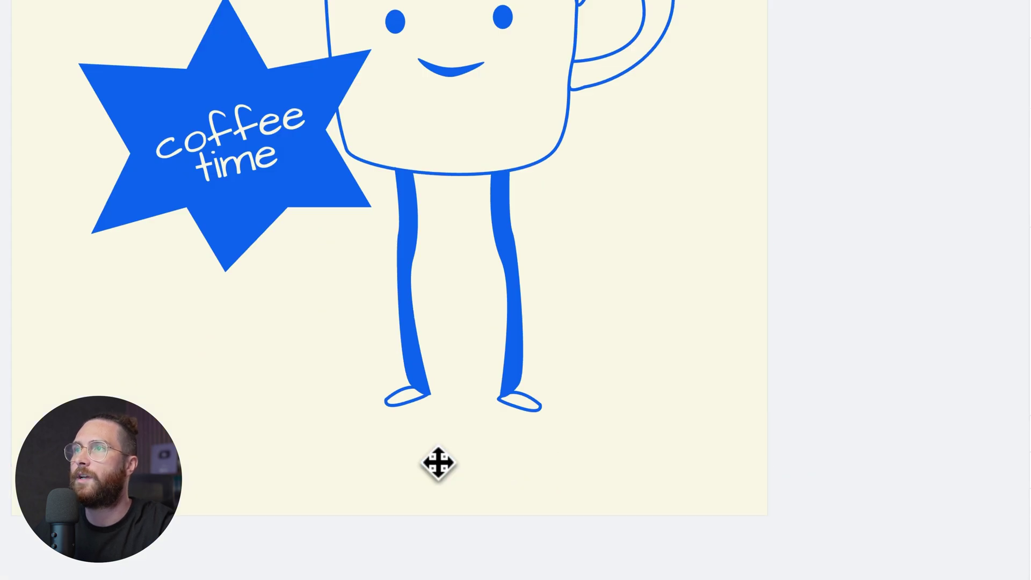
{"action": "scroll", "coordinate": [438, 463], "scroll_direction": "up", "scroll_amount": 2}
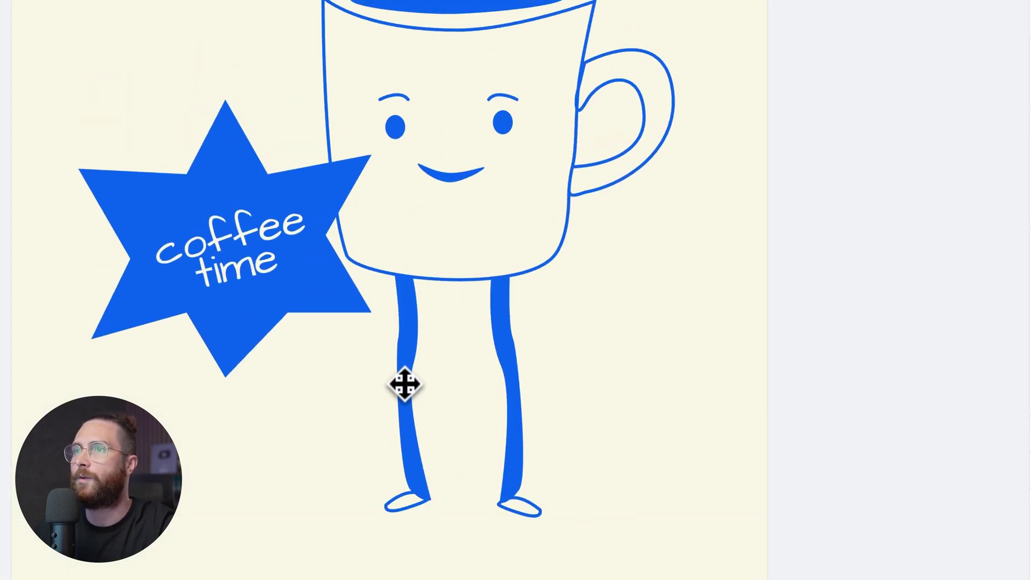
{"action": "key", "text": "ctrl+a"}
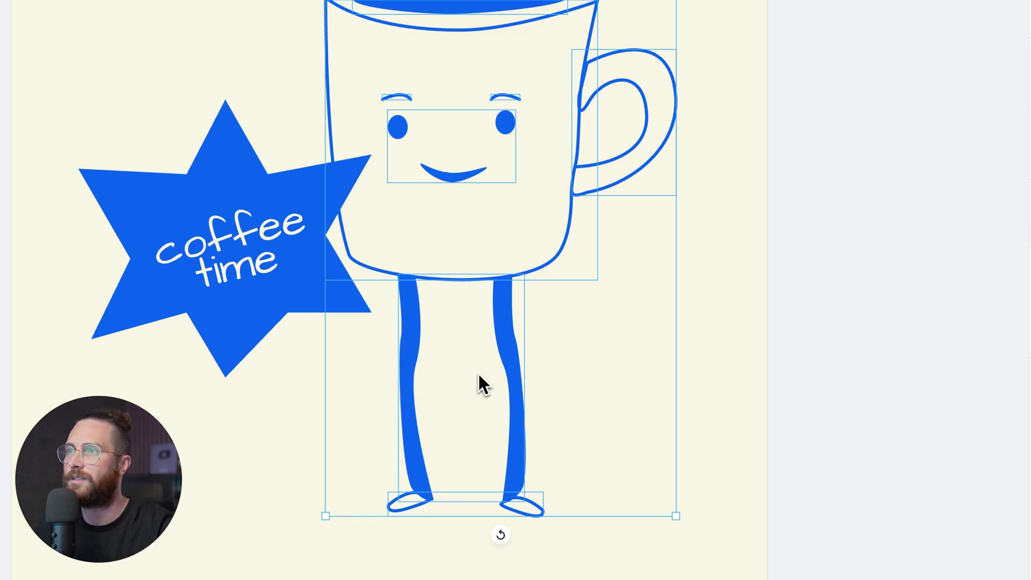
{"action": "left_click", "coordinate": [511, 356]}
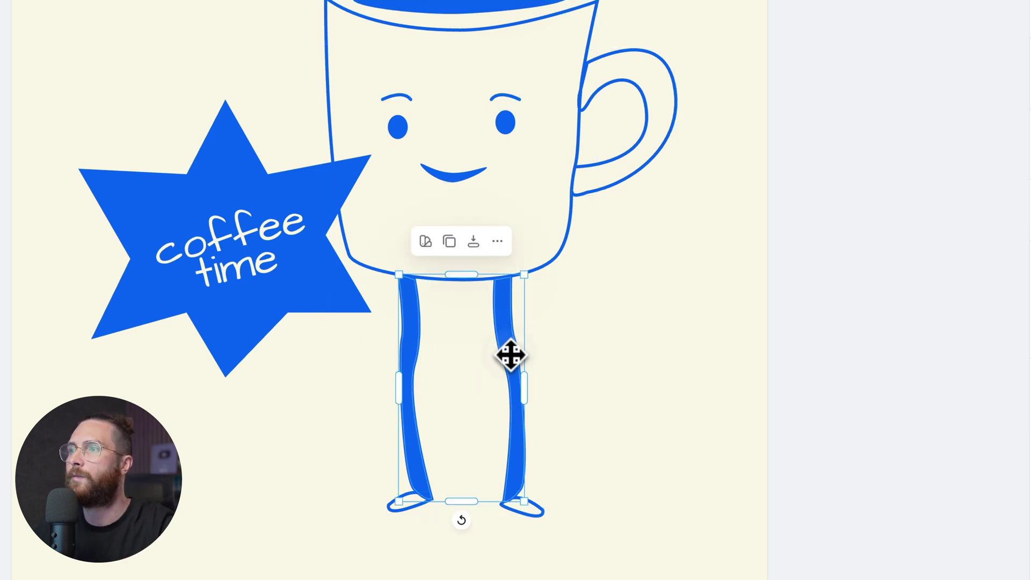
{"action": "double_click", "coordinate": [509, 415]}
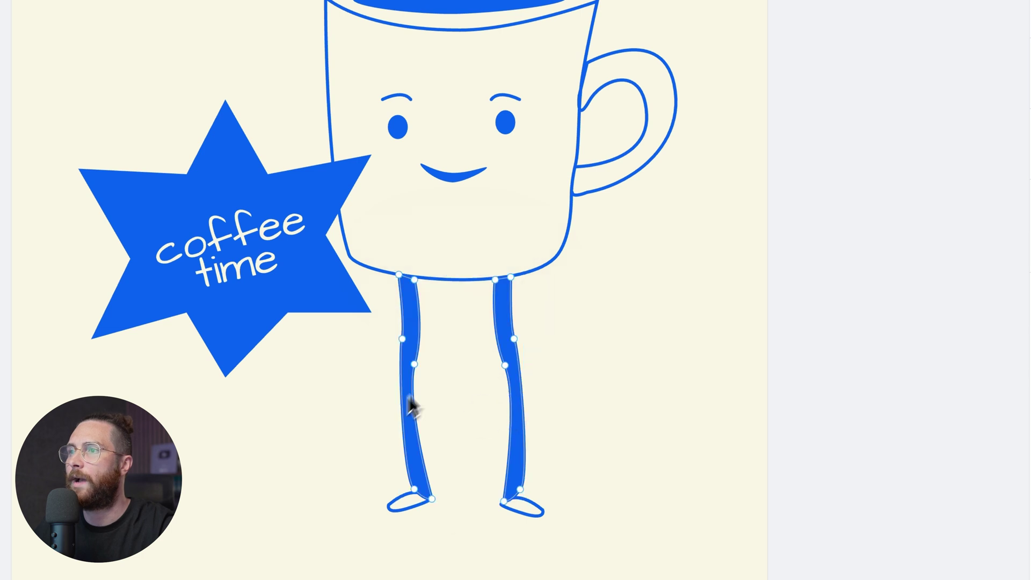
{"action": "key", "text": "Escape"}
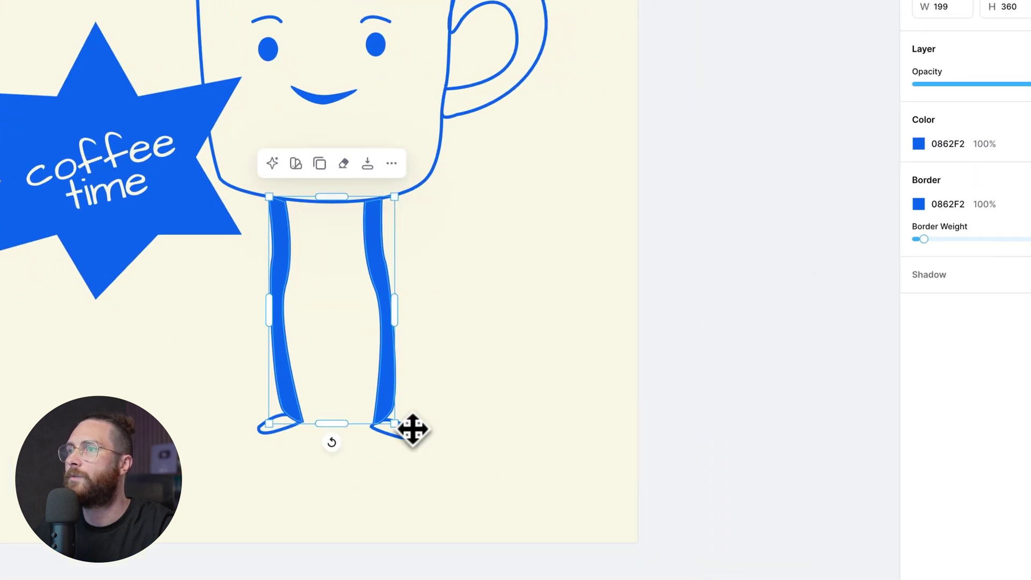
{"action": "left_click", "coordinate": [412, 430]}
{"action": "key", "text": "Escape"}
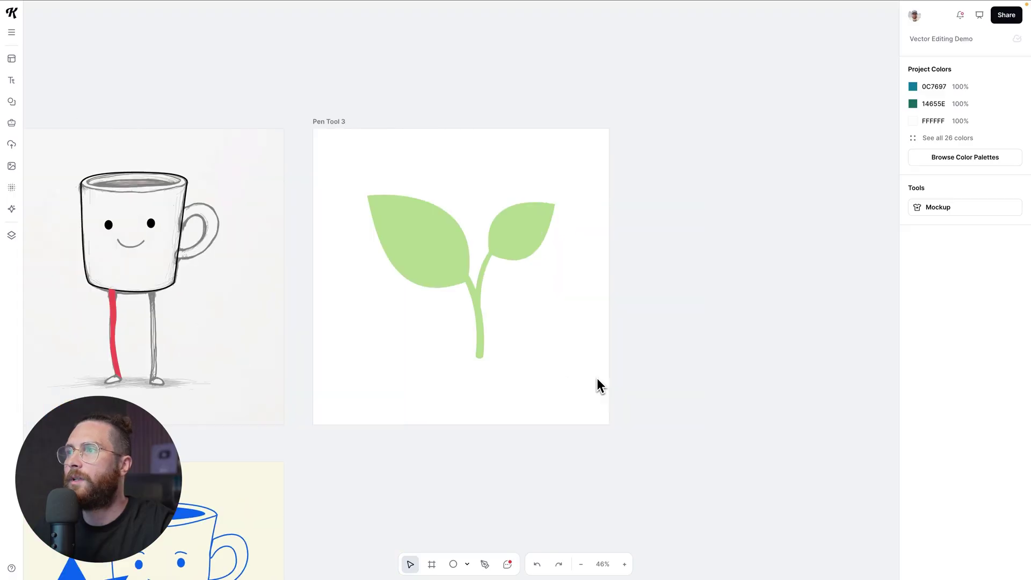
- On the Pen Tool 3 artboard, fill the highlight shape on the large leaf with white FFFFFF and remove its border
{"action": "scroll", "coordinate": [597, 378], "scroll_direction": "up", "scroll_amount": 3}
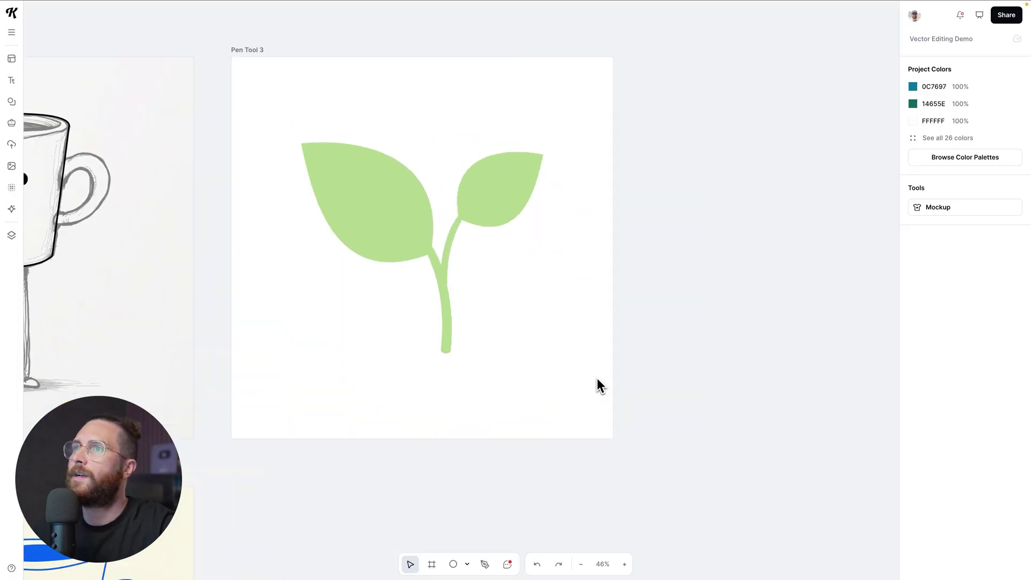
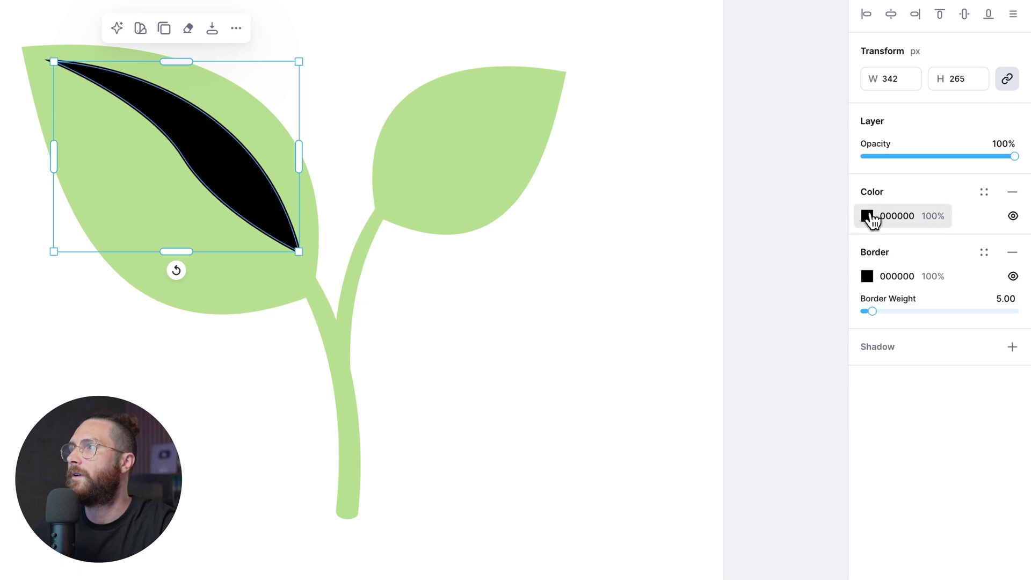
{"action": "left_click_drag", "start_coordinate": [782, 317], "coordinate": [489, 198]}
{"action": "left_click", "coordinate": [838, 226]}
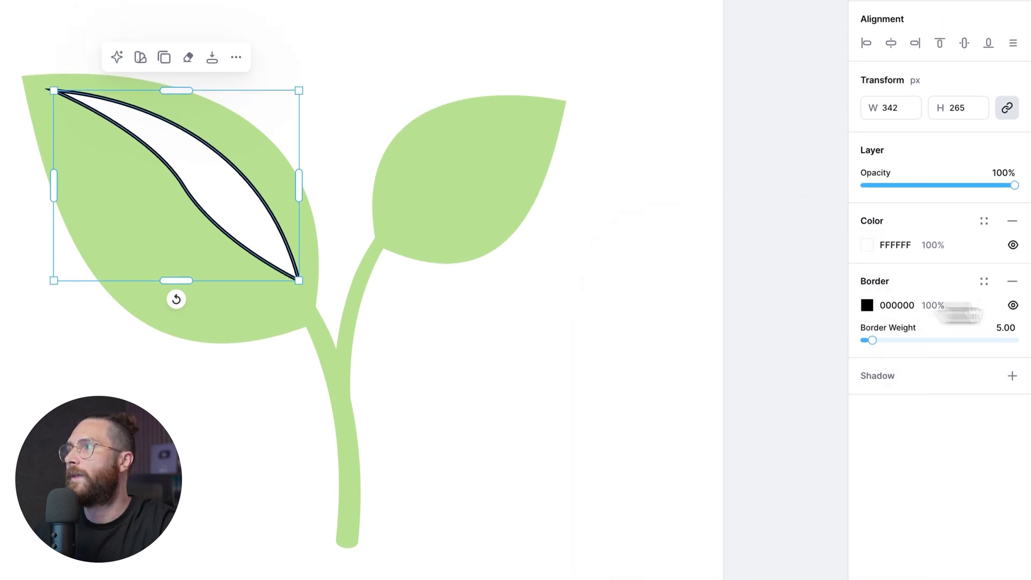
{"action": "left_click", "coordinate": [1012, 281]}
{"action": "left_click", "coordinate": [767, 269]}
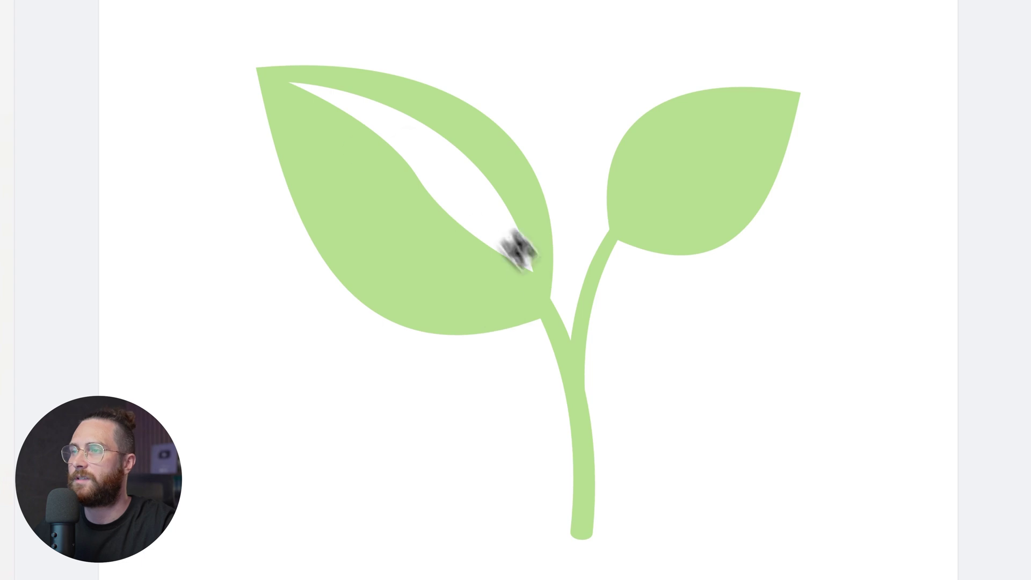
- Reshape the white leaf highlight by adjusting the middle point and curve of its lower edge, and exit path editing
{"action": "left_click", "coordinate": [473, 230]}
{"action": "double_click", "coordinate": [473, 230]}
{"action": "left_click", "coordinate": [418, 179]}
{"action": "left_click_drag", "start_coordinate": [424, 187], "coordinate": [435, 182]}
{"action": "left_click_drag", "start_coordinate": [402, 134], "coordinate": [414, 131]}
{"action": "key", "text": "Escape"}
{"action": "left_click", "coordinate": [400, 383]}
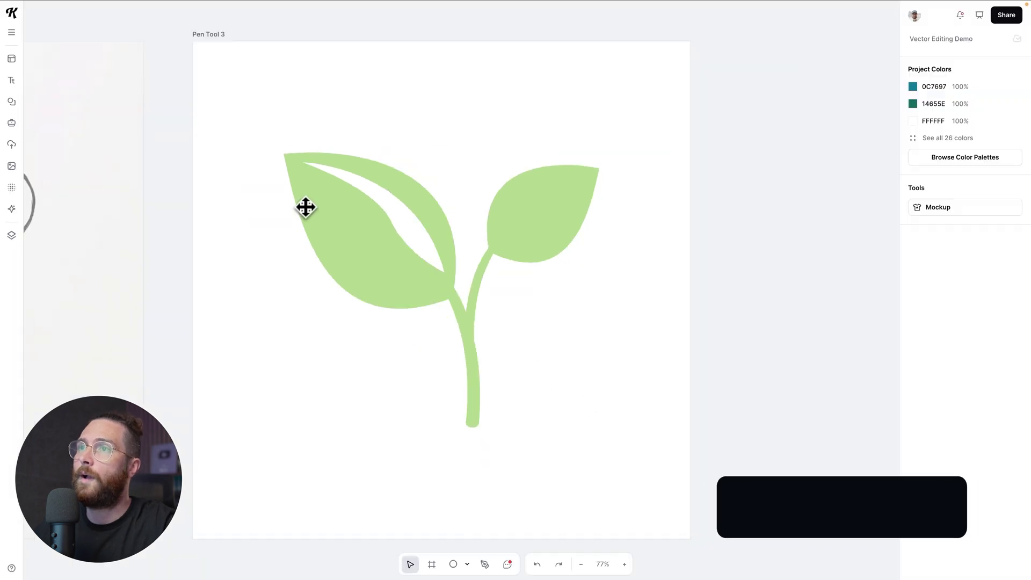
- Select the green plant together with the white highlight and subtract the highlight from the plant
{"action": "left_click", "coordinate": [357, 255], "text": "shift"}
{"action": "left_click", "coordinate": [396, 214], "text": "shift"}
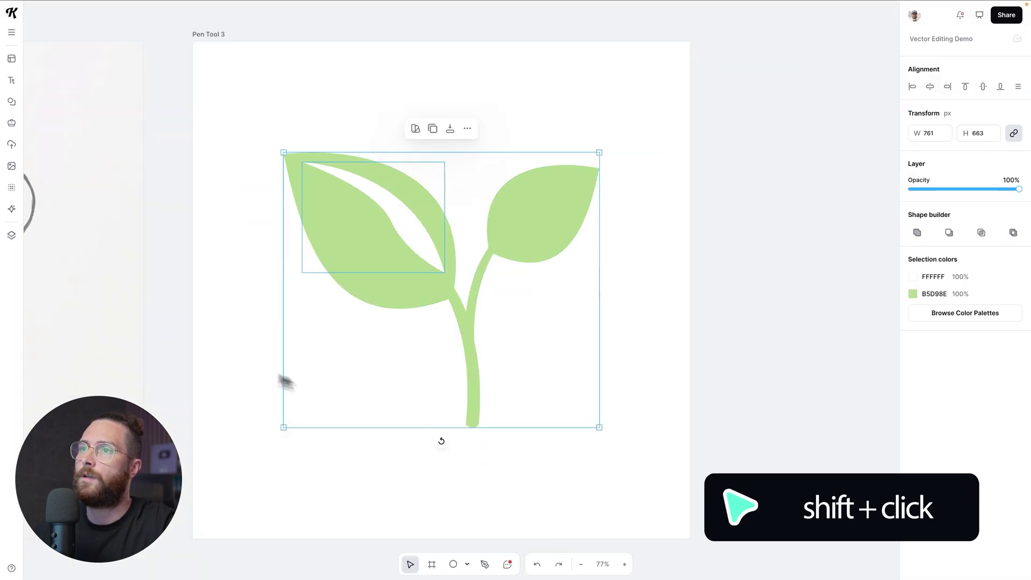
{"action": "key", "text": "Escape"}
{"action": "left_click_drag", "start_coordinate": [221, 81], "coordinate": [641, 450]}
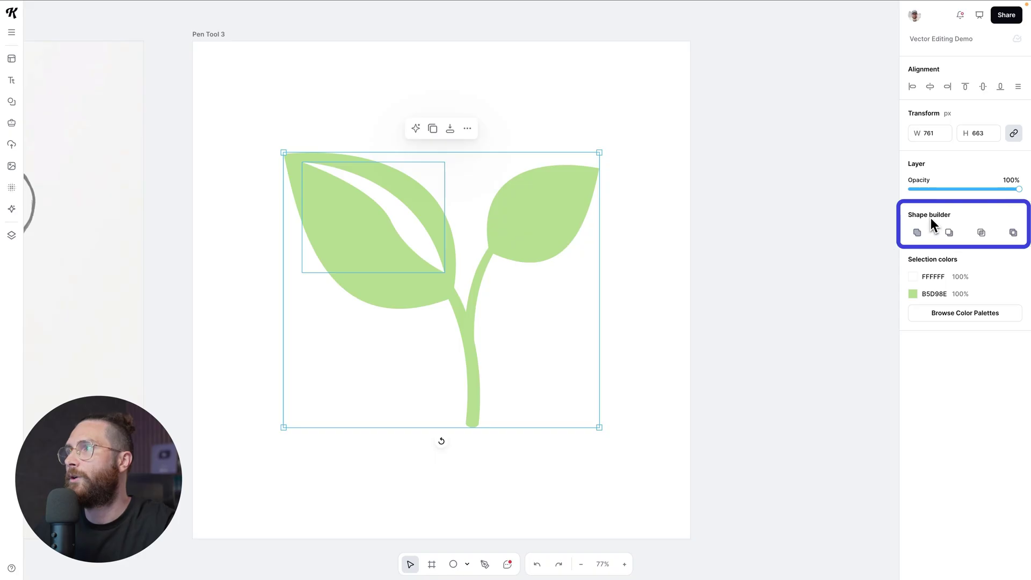
{"action": "left_click", "coordinate": [949, 234]}
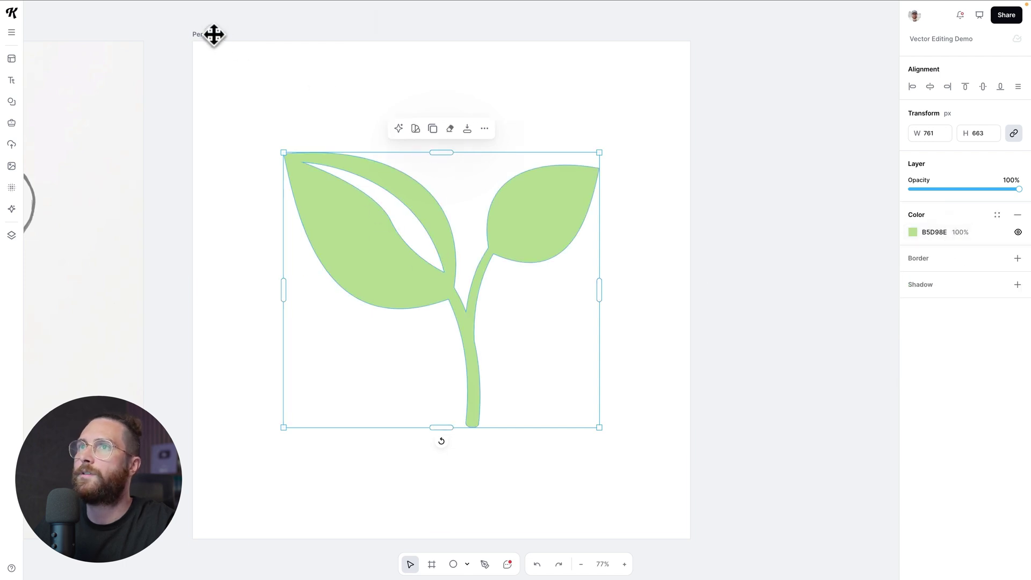
- Set the Pen Tool 3 artboard's background color to cream FDF1CC
{"action": "left_click", "coordinate": [213, 34]}
{"action": "left_click", "coordinate": [913, 228]}
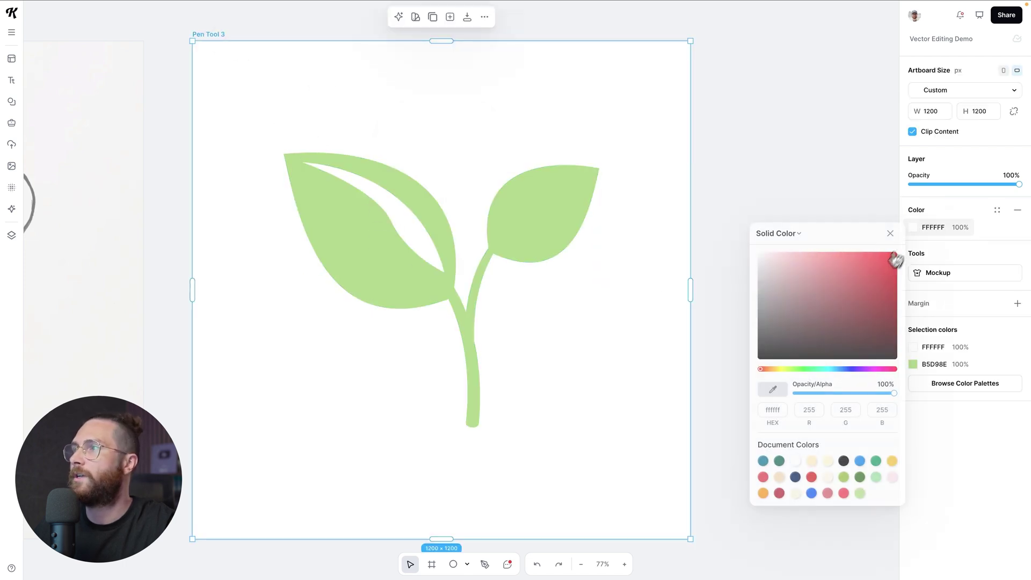
{"action": "left_click", "coordinate": [777, 369]}
{"action": "left_click", "coordinate": [783, 257]}
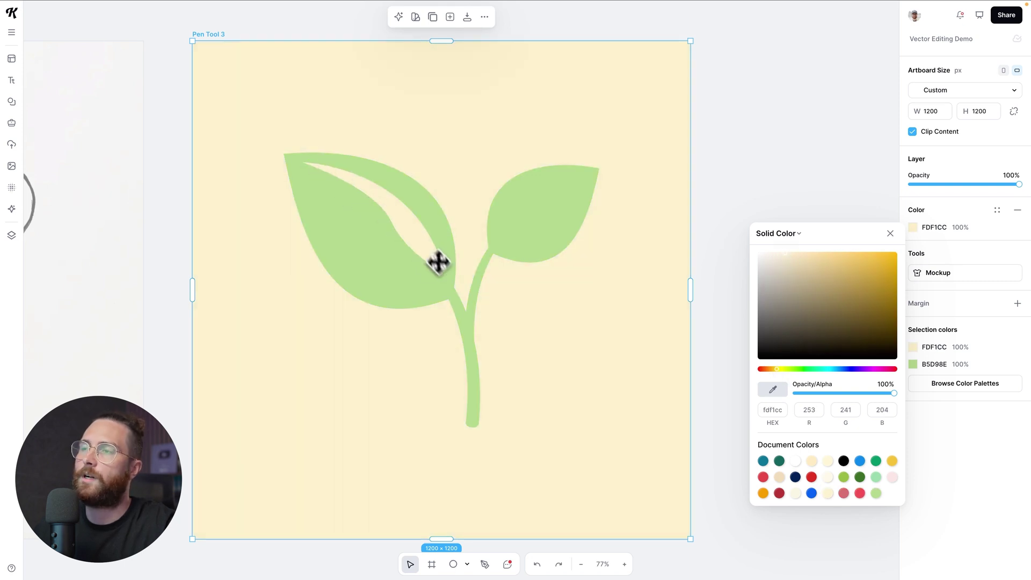
- Reshape the cutout in the large leaf by moving the middle point of its lower edge
{"action": "left_click", "coordinate": [385, 253]}
{"action": "left_click", "coordinate": [386, 244]}
{"action": "double_click", "coordinate": [392, 233]}
{"action": "left_click", "coordinate": [400, 216]}
{"action": "left_click_drag", "start_coordinate": [400, 216], "coordinate": [392, 224]}
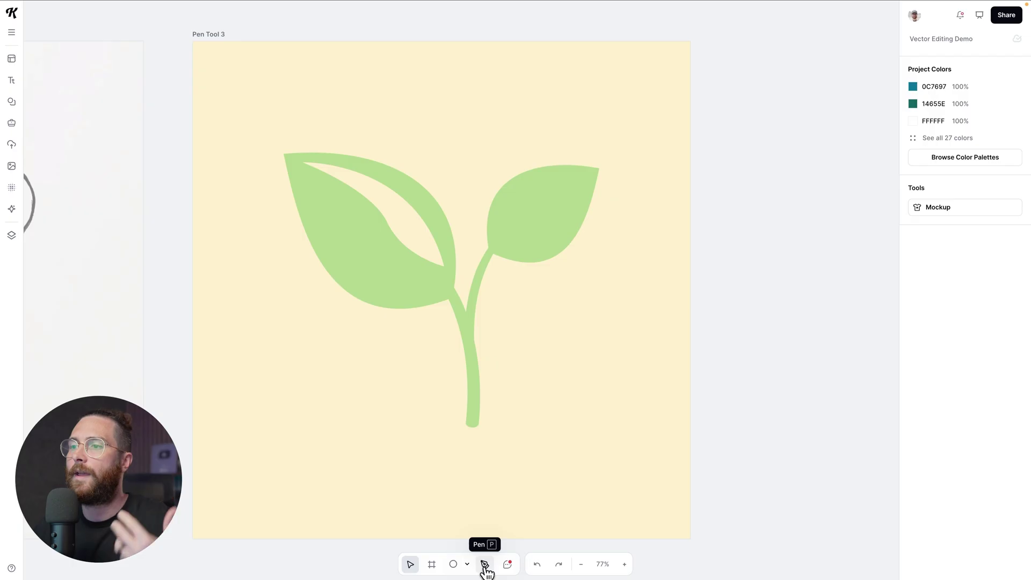
- Draw a closed four-sided outline with the Pen tool below the large leaf and finish the path
{"action": "left_click", "coordinate": [485, 564]}
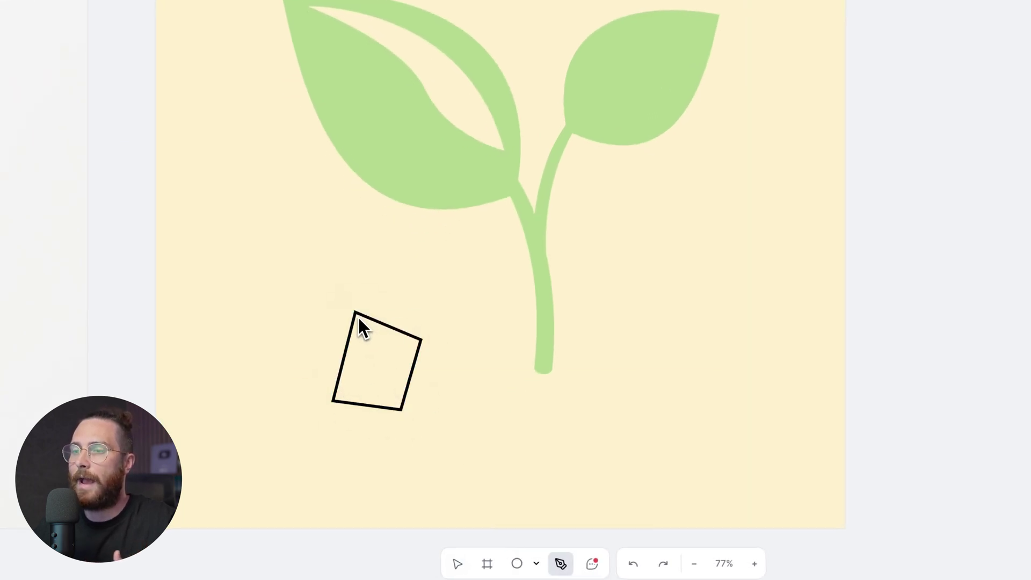
{"action": "key", "text": "Escape"}
{"action": "left_click", "coordinate": [414, 341]}
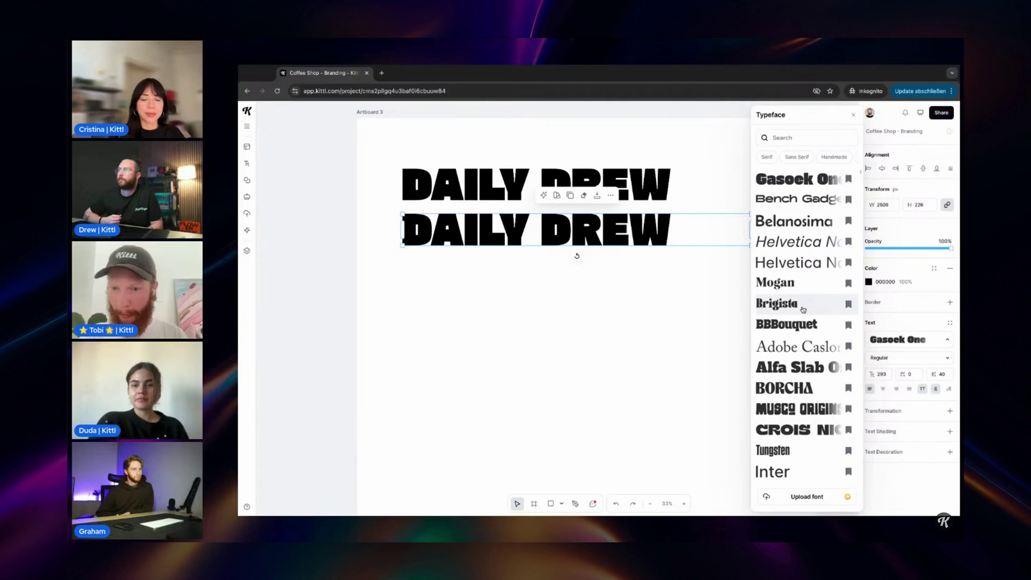
- Set the lower DAILY DREW text line in the Brigista typeface
{"action": "left_click", "coordinate": [784, 307]}
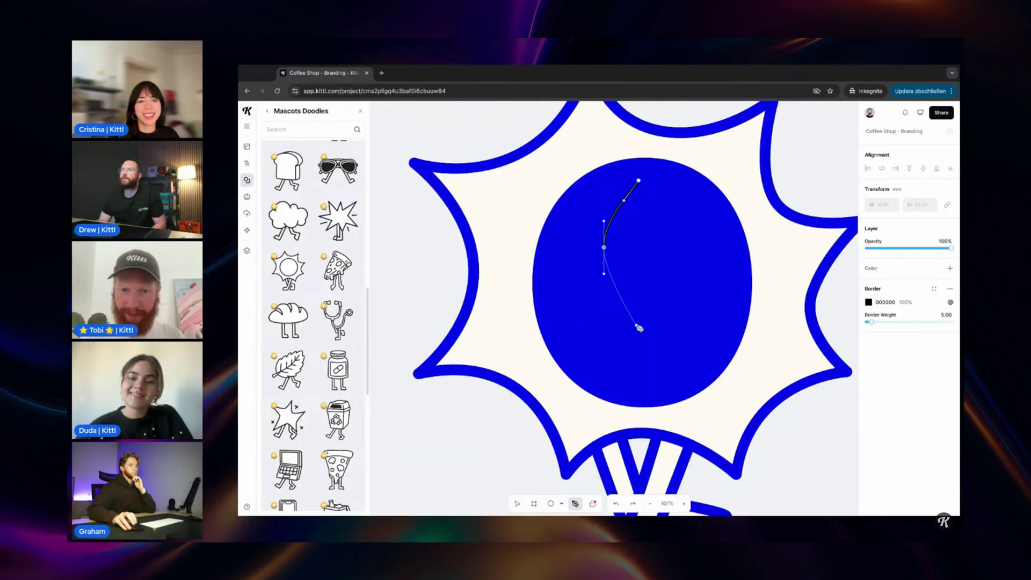
- Complete a closed, curved crescent-like outline inside the blue oval with the Pen tool, ending at its uppermost starting point
{"action": "left_click", "coordinate": [627, 363]}
{"action": "left_click_drag", "start_coordinate": [659, 323], "coordinate": [659, 304]}
{"action": "left_click_drag", "start_coordinate": [626, 247], "coordinate": [627, 221]}
{"action": "left_click", "coordinate": [638, 180]}
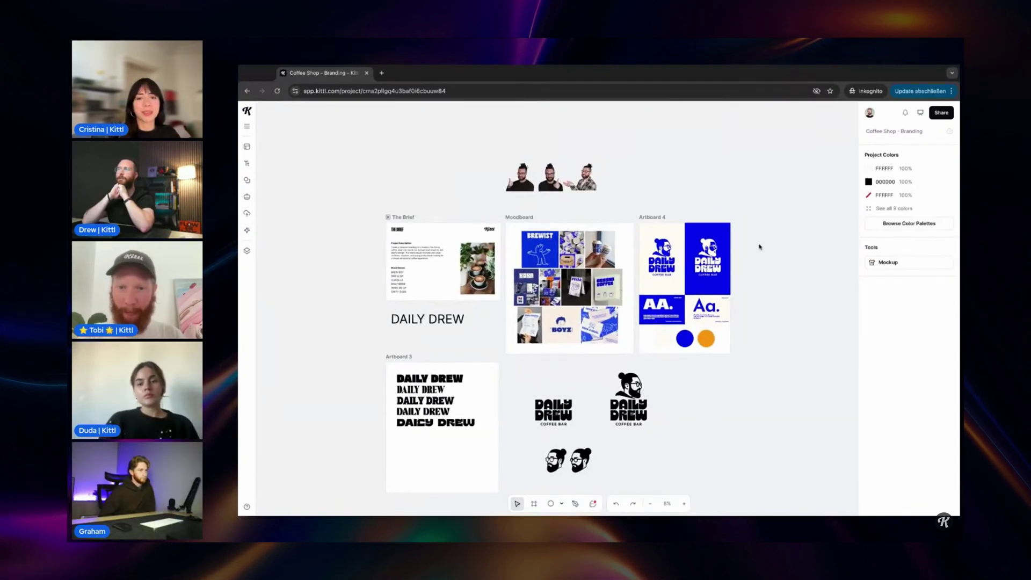
{"action": "scroll", "coordinate": [759, 247], "scroll_direction": "up", "scroll_amount": 5}
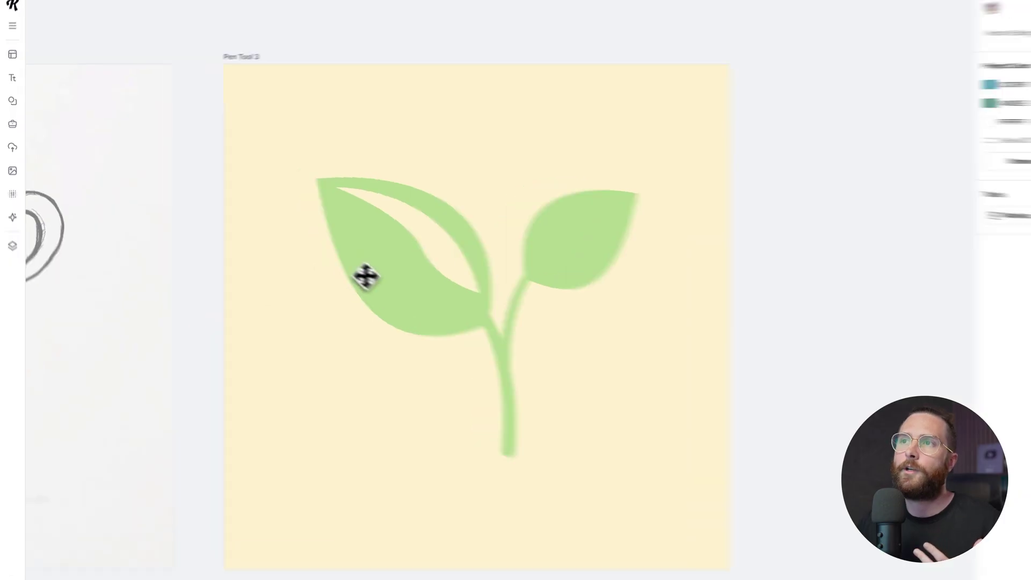
- Select the green plant on the Pen Tool 3 artboard, expand its Subtract layer and select the path inside it
{"action": "left_click", "coordinate": [366, 277]}
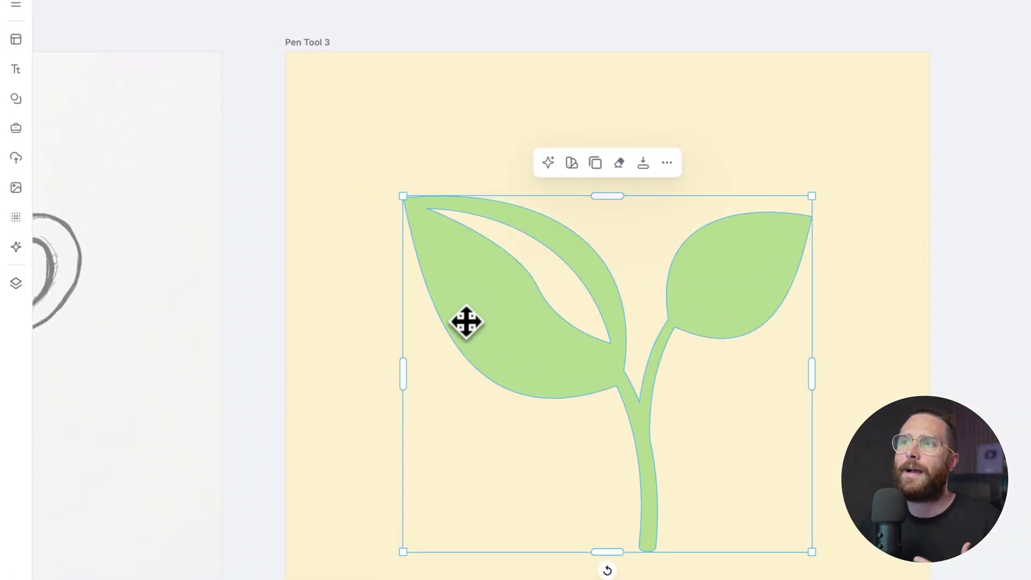
{"action": "left_click", "coordinate": [17, 285]}
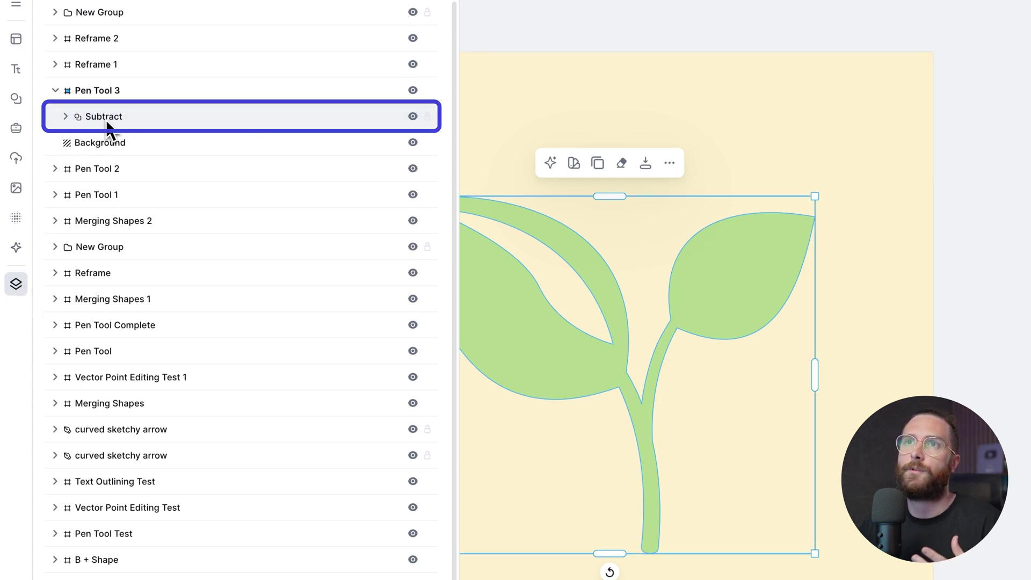
{"action": "left_click", "coordinate": [66, 116]}
{"action": "left_click", "coordinate": [78, 144]}
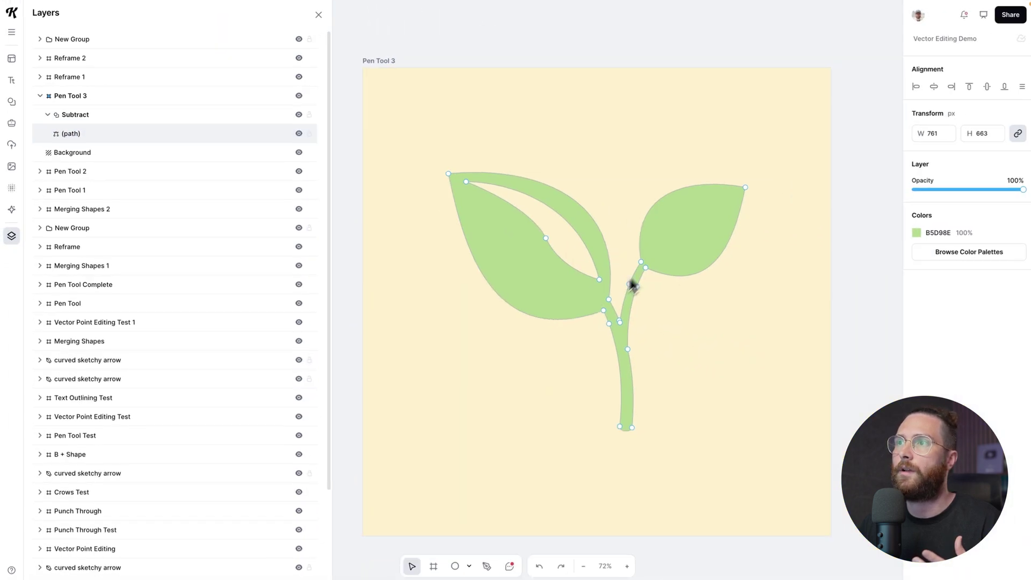
- Select the black script letter L on the Pen Tool Complete artboard, expand its Vector layer and select the path inside it
{"action": "scroll", "coordinate": [360, 238], "scroll_direction": "left", "scroll_amount": 15}
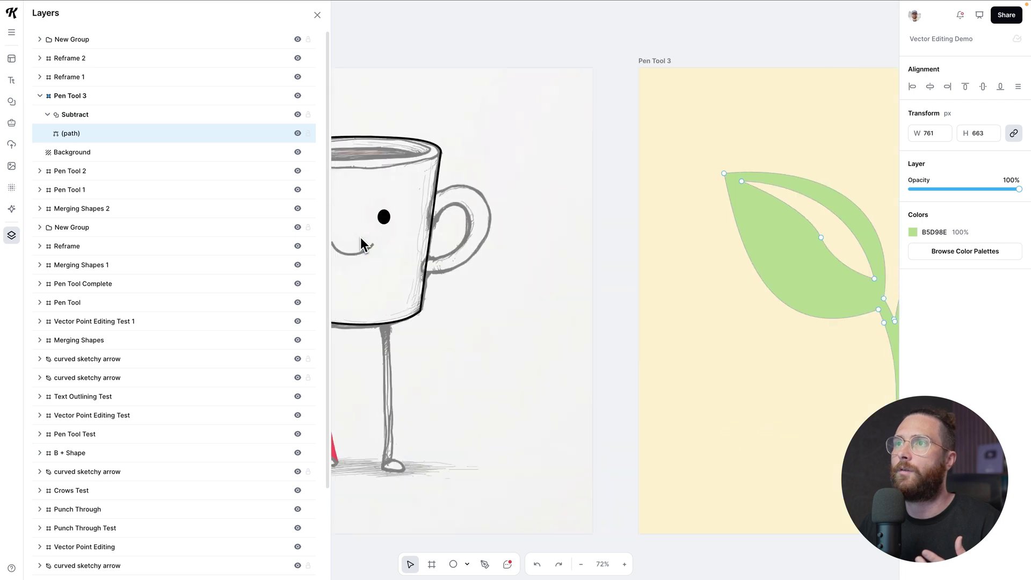
{"action": "scroll", "coordinate": [361, 240], "scroll_direction": "left", "scroll_amount": 10}
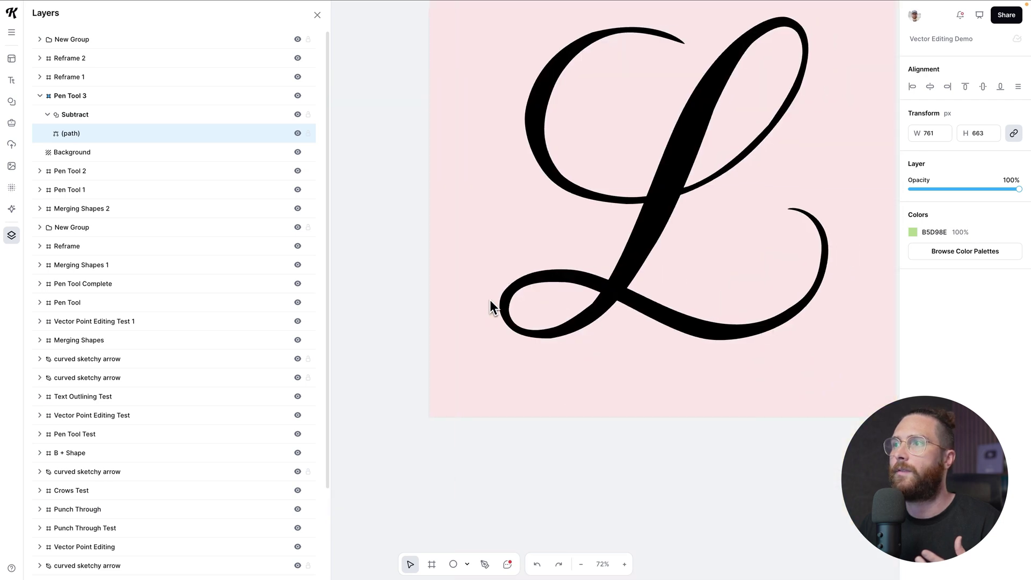
{"action": "left_click", "coordinate": [551, 240]}
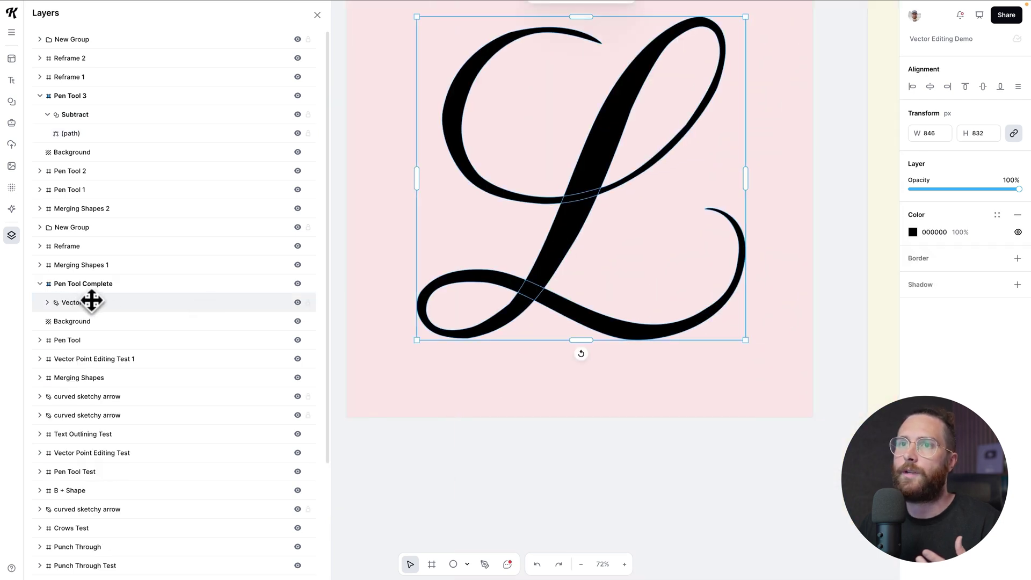
{"action": "left_click", "coordinate": [48, 303]}
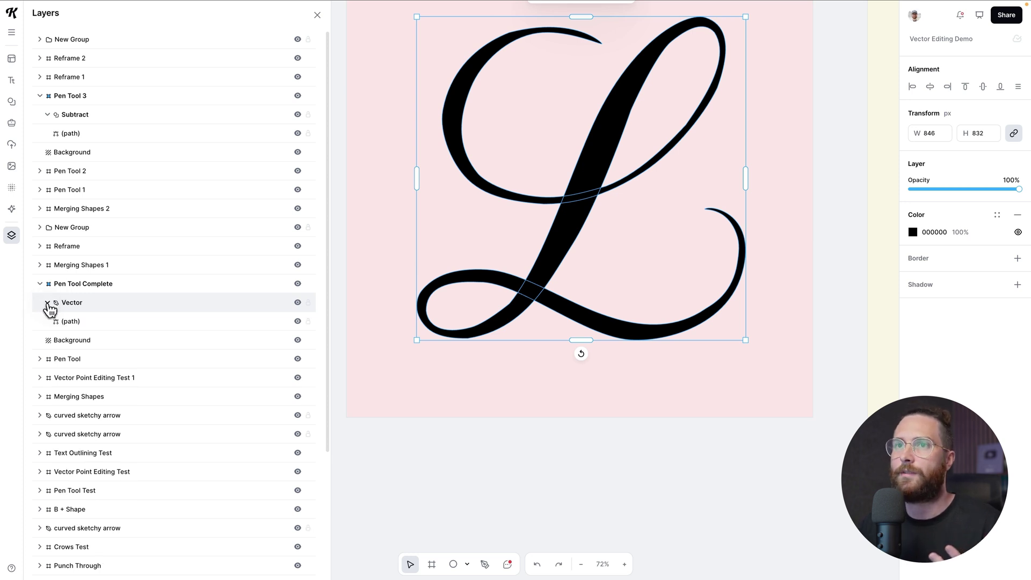
{"action": "left_click", "coordinate": [64, 325]}
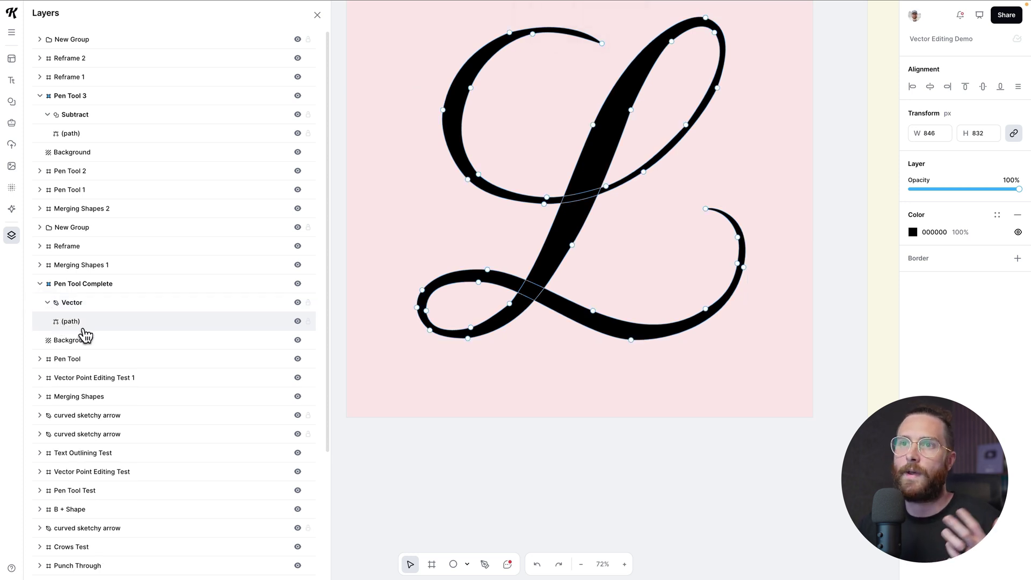
{"action": "left_click", "coordinate": [138, 301]}
{"action": "left_click", "coordinate": [113, 322]}
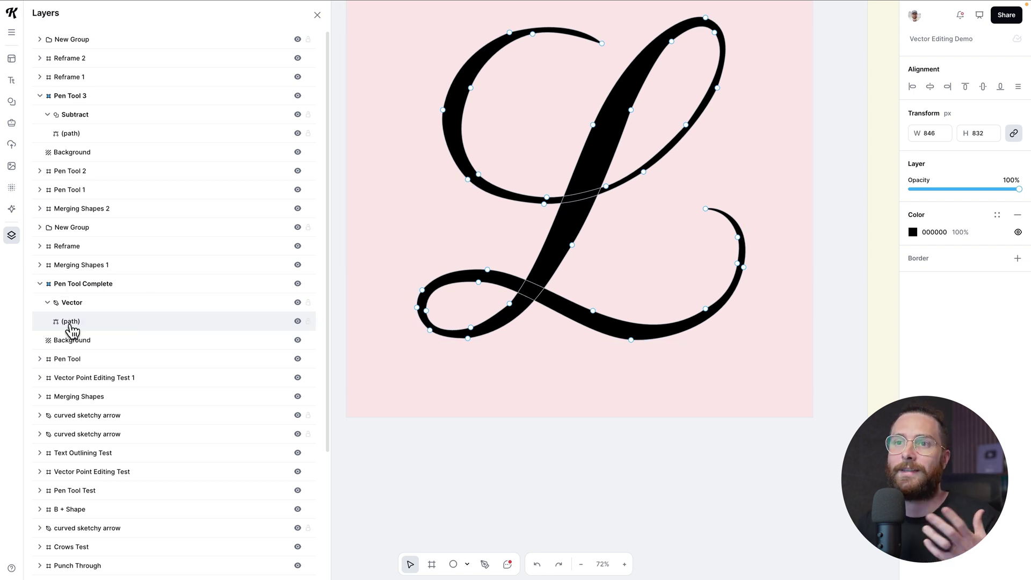